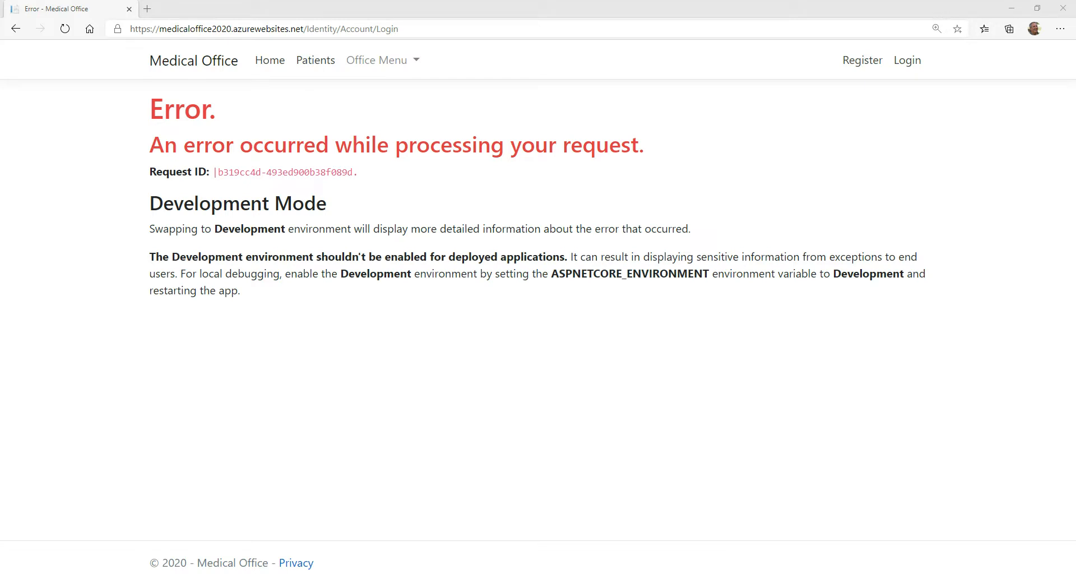
Bring over the blank Notepad window and copy the variable name ASPNETCORE_ENVIRONMENT from the error page into it.
{"action": "left_click_drag", "start_coordinate": [1075, 129], "coordinate": [707, 335]}
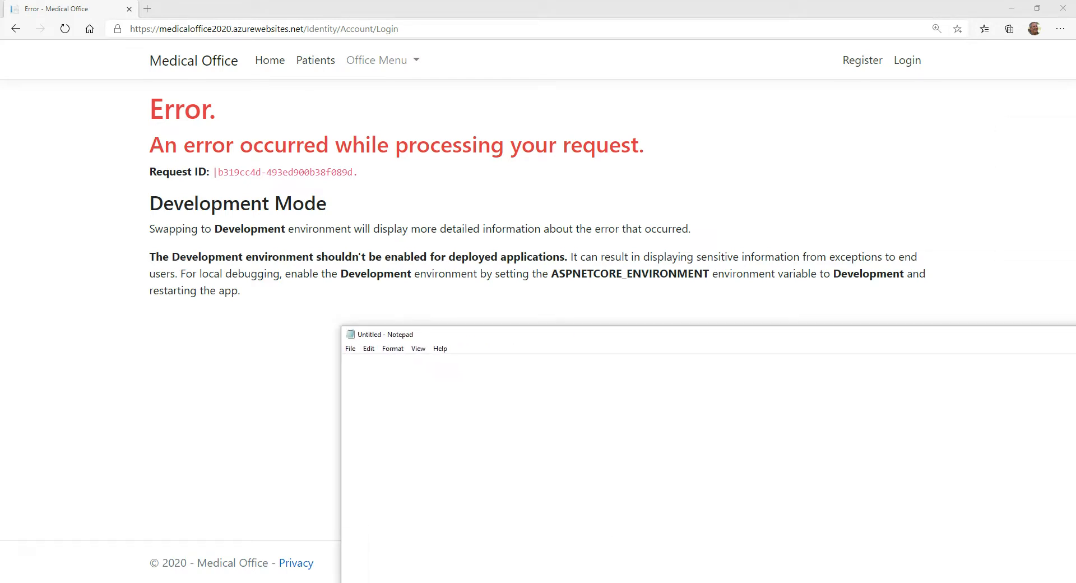
{"action": "left_click_drag", "start_coordinate": [552, 273], "coordinate": [709, 273]}
{"action": "key", "text": "ctrl+c"}
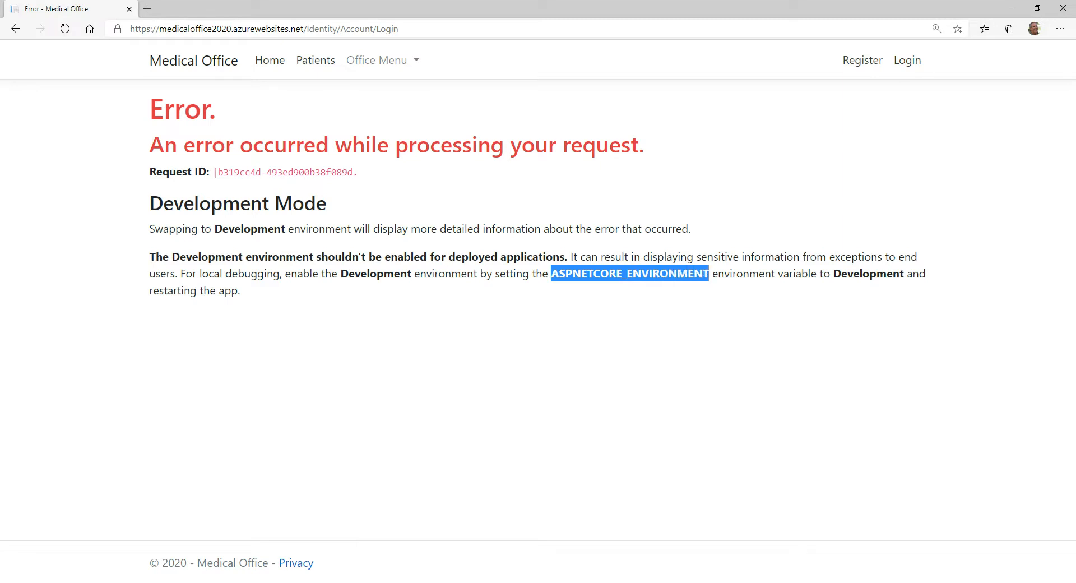
{"action": "key", "text": "alt+Tab"}
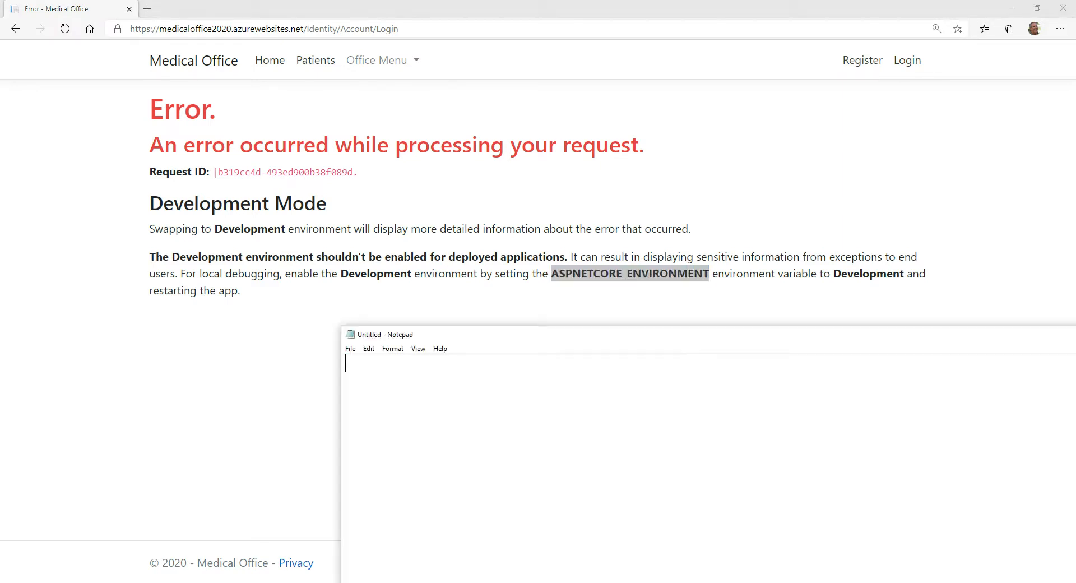
{"action": "key", "text": "ctrl+v"}
{"action": "key", "text": "Return"}
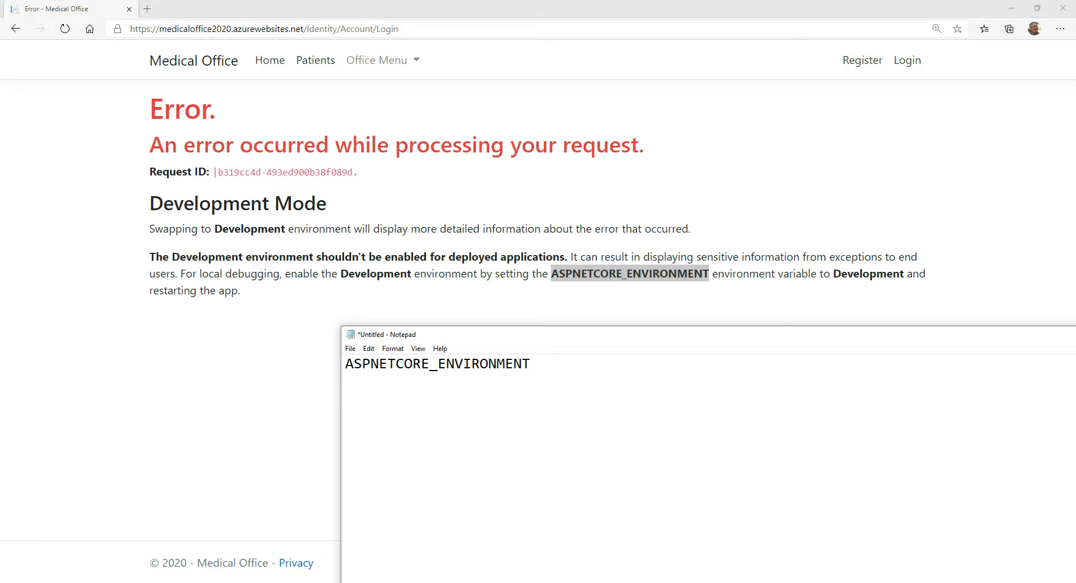
Copy the variable's value Development from the error page into the Notepad note below the name, and move Notepad aside.
{"action": "key", "text": "alt+Tab"}
{"action": "left_click_drag", "start_coordinate": [833, 274], "coordinate": [904, 274]}
{"action": "key", "text": "ctrl+c"}
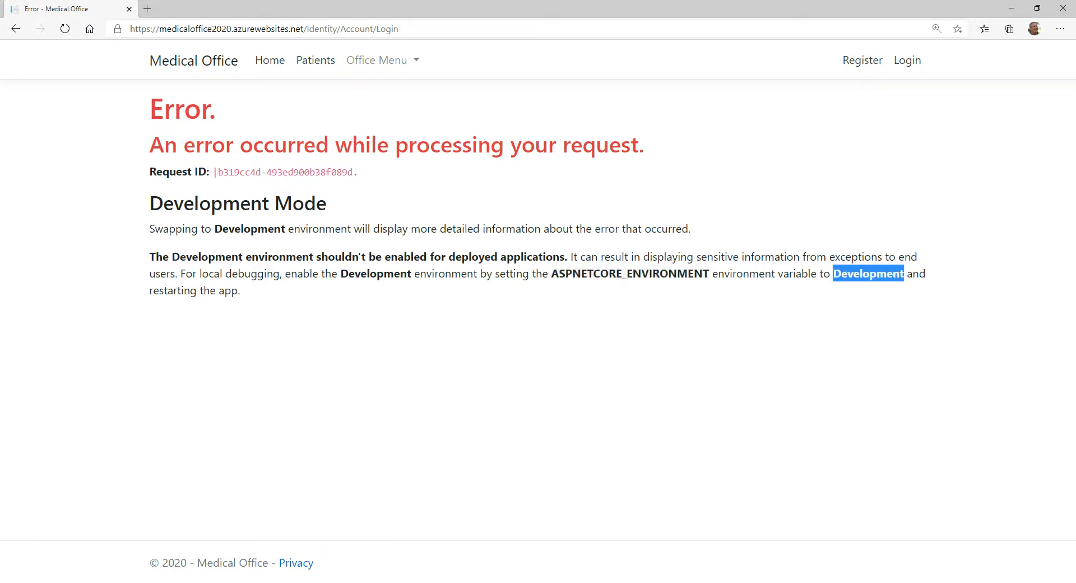
{"action": "key", "text": "alt+Tab"}
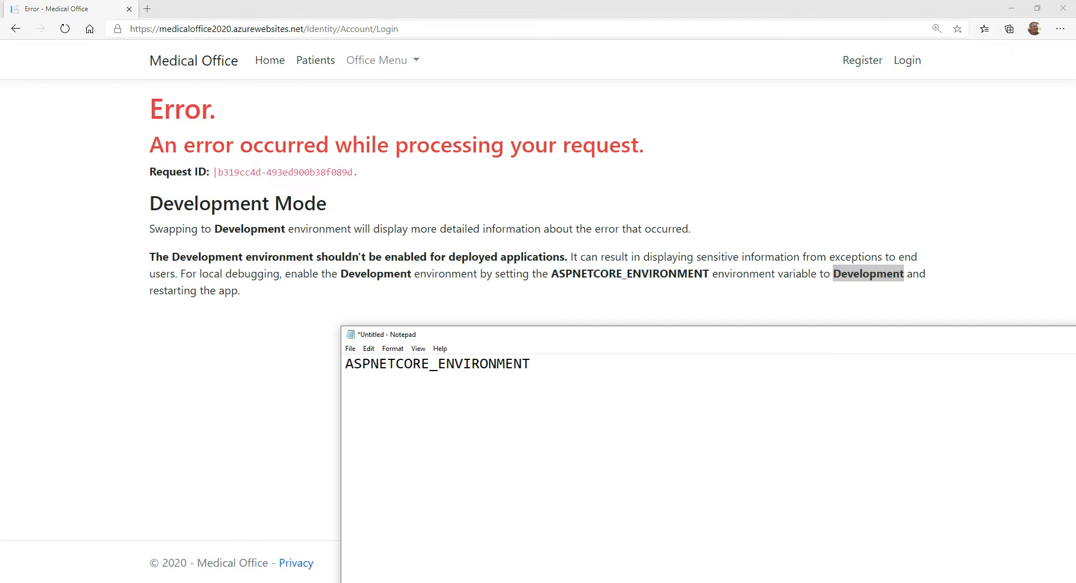
{"action": "key", "text": "ctrl+v"}
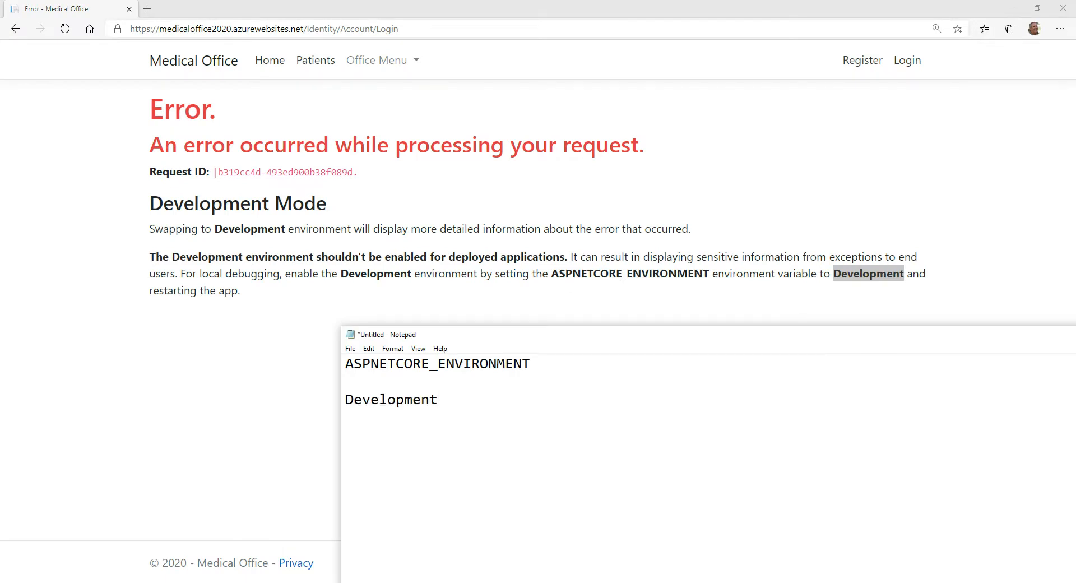
{"action": "left_click_drag", "start_coordinate": [616, 335], "coordinate": [1075, 247]}
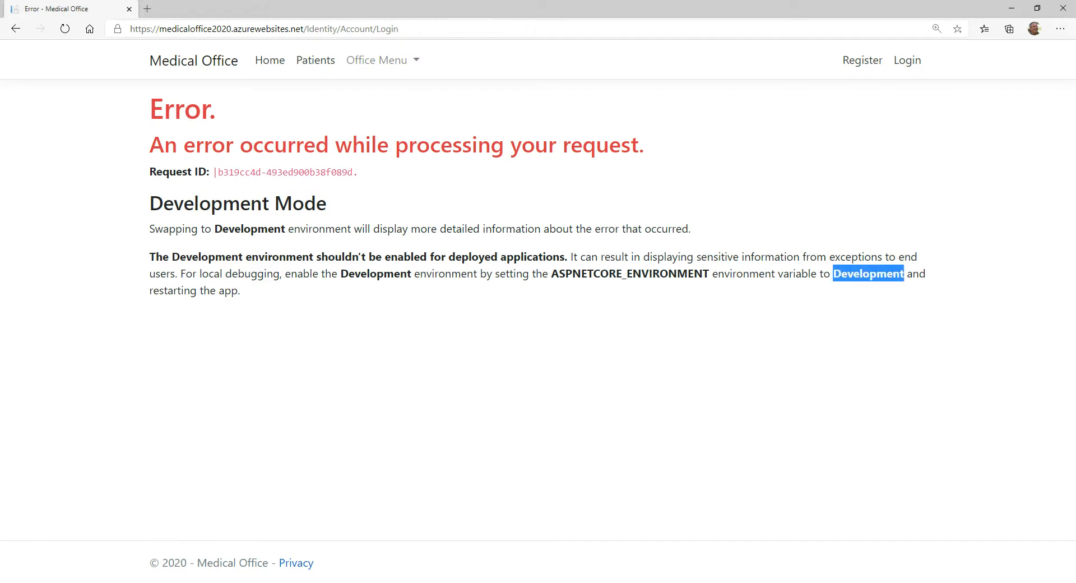
Close the error page and review appsettings.json, the seeding code in Program.cs and the project's Debug environment variables in Visual Studio.
{"action": "left_click", "coordinate": [1062, 8]}
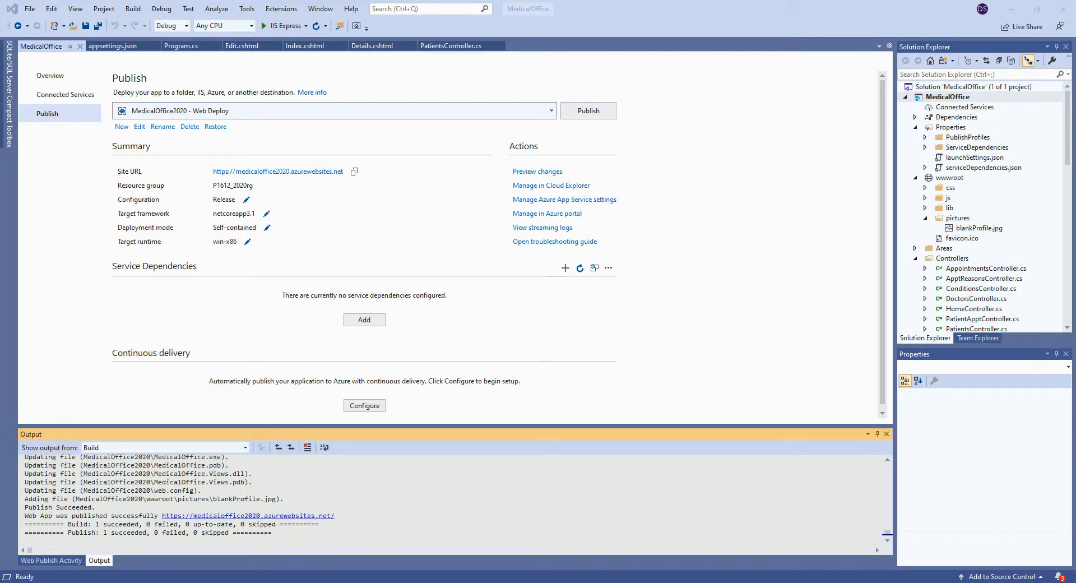
{"action": "left_click", "coordinate": [114, 46]}
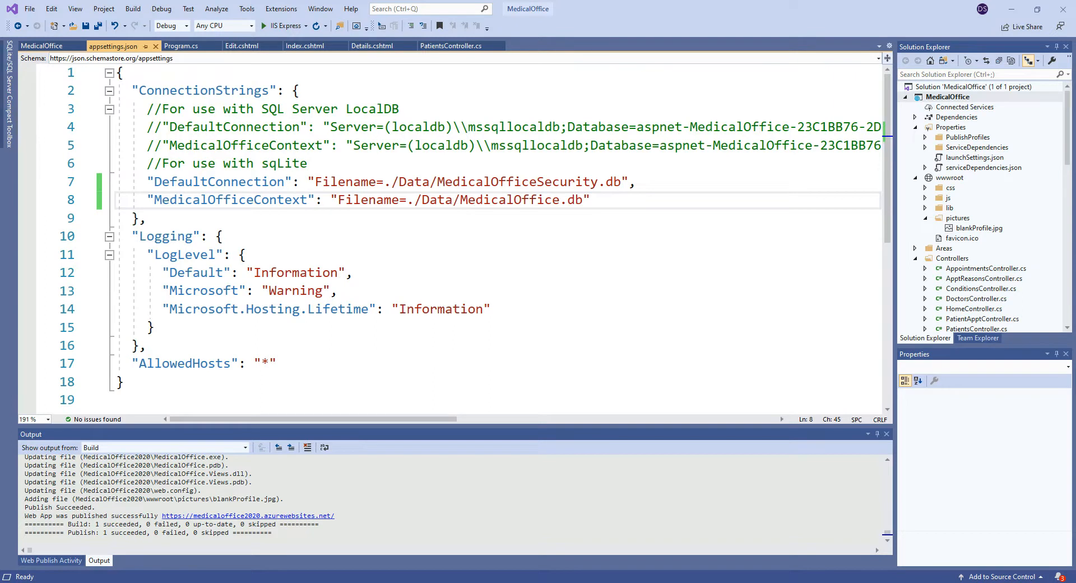
{"action": "left_click", "coordinate": [181, 46]}
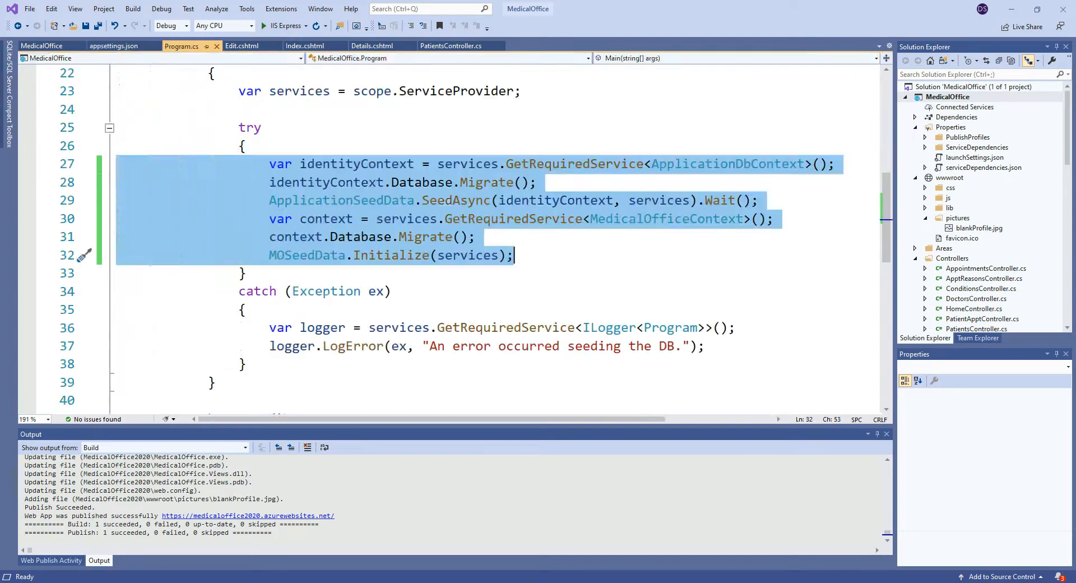
{"action": "left_click", "coordinate": [476, 237]}
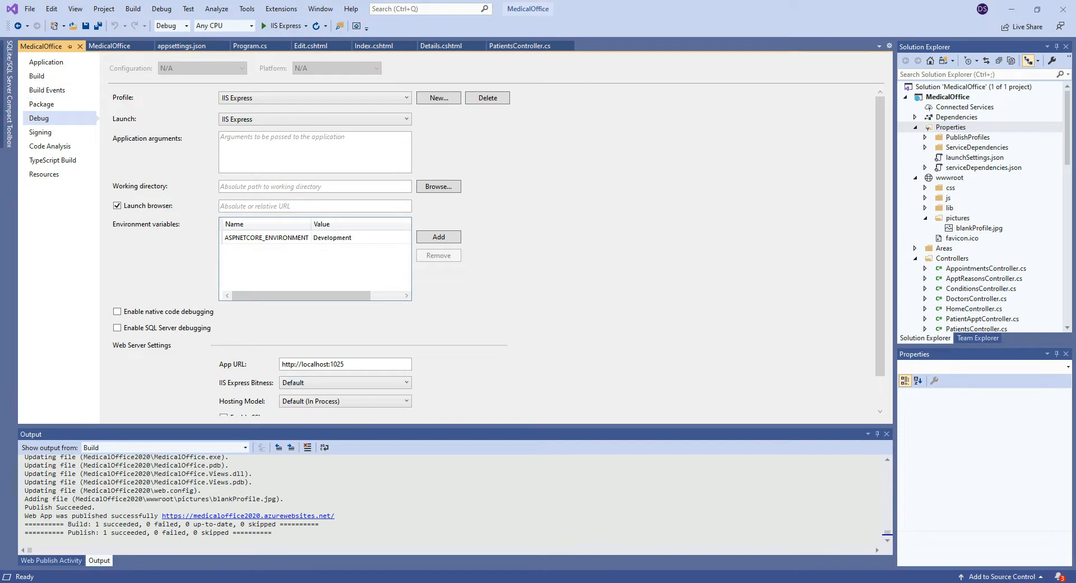
{"action": "scroll", "coordinate": [488, 252], "scroll_direction": "down", "scroll_amount": 2}
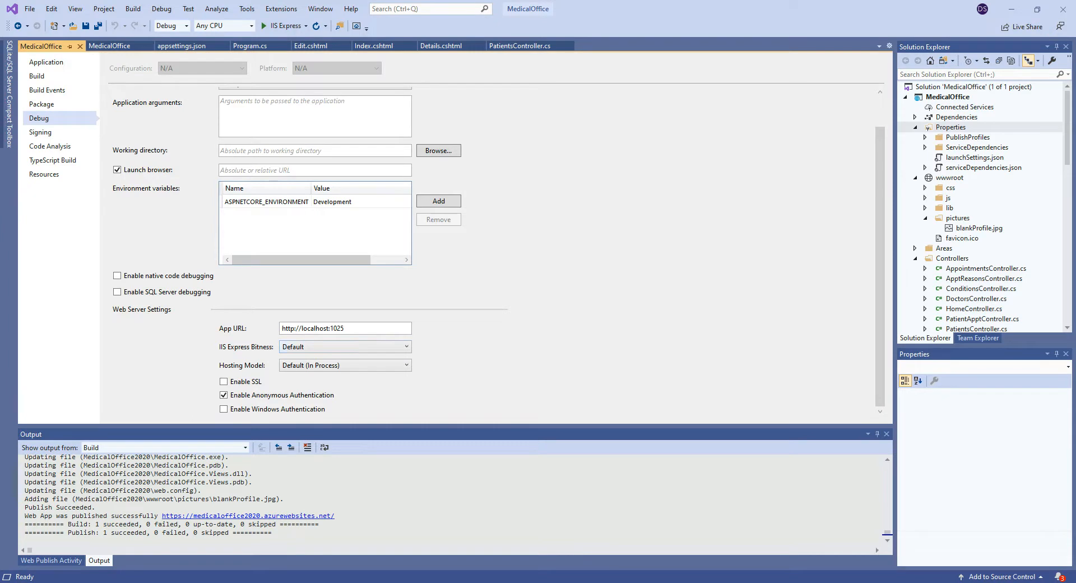
{"action": "scroll", "coordinate": [488, 252], "scroll_direction": "up", "scroll_amount": 2}
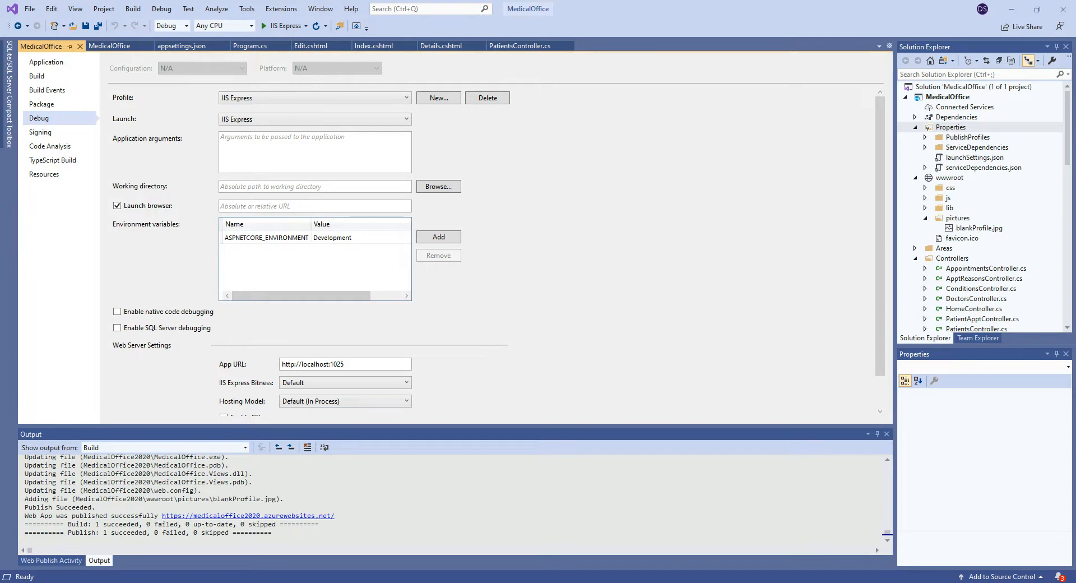
Switch to the Azure portal, check the TLS/SSL settings of the MedicalOffice2020 App Service and open its Configuration.
{"action": "key", "text": "alt+Tab"}
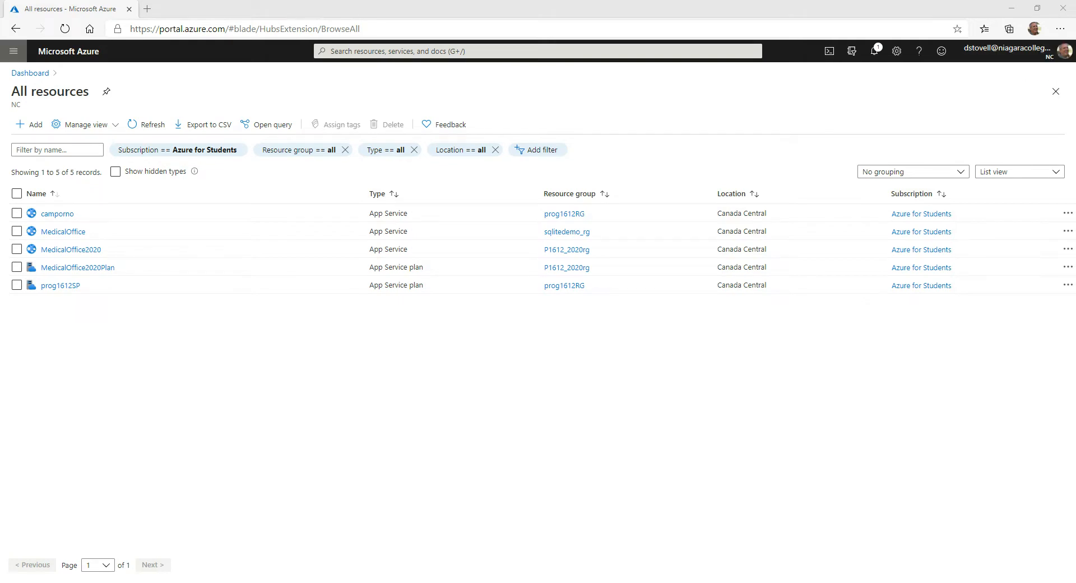
{"action": "left_click", "coordinate": [14, 51]}
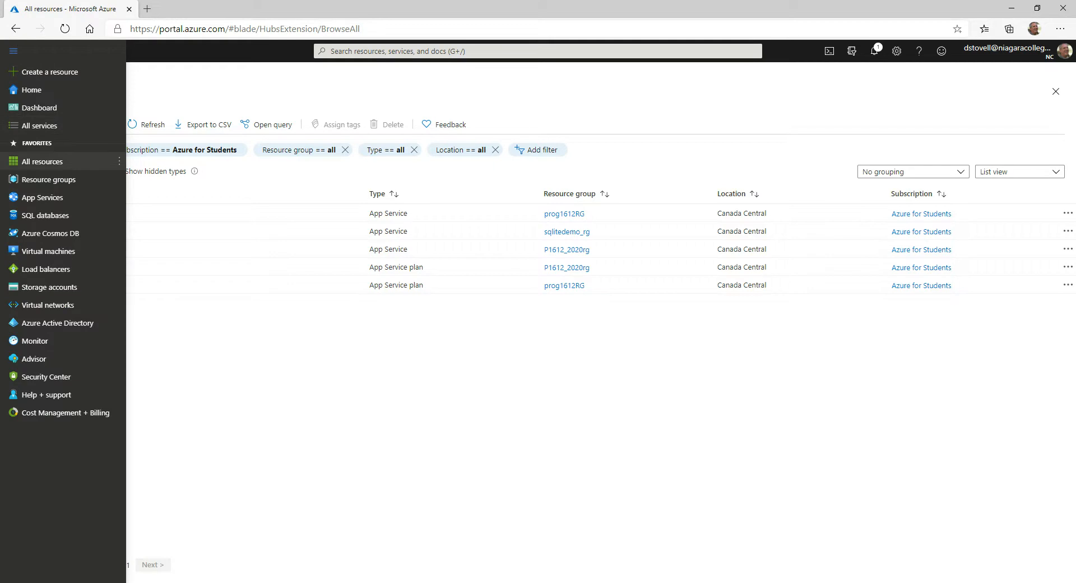
{"action": "left_click", "coordinate": [303, 97]}
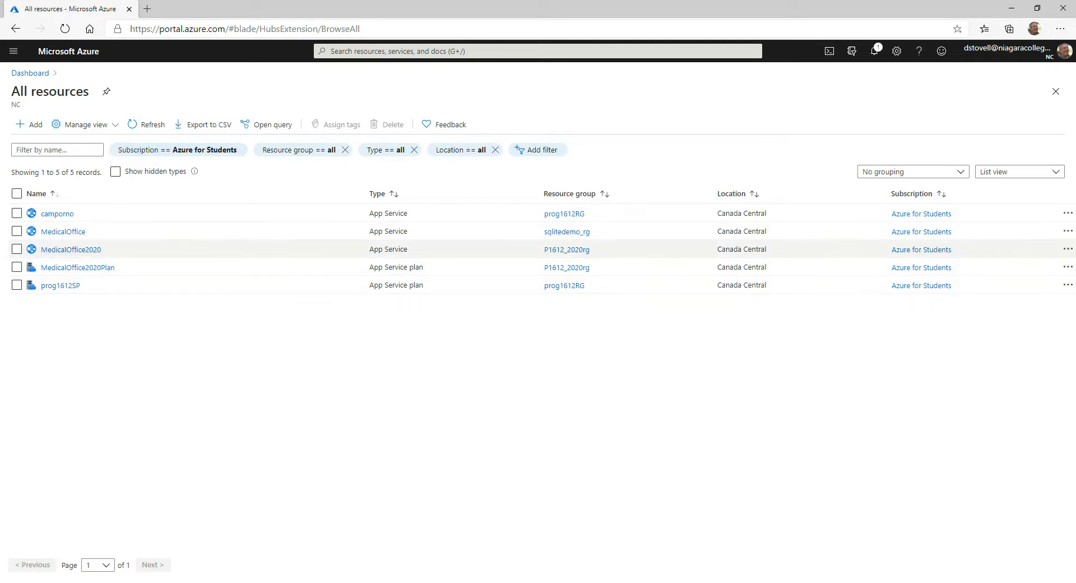
{"action": "left_click", "coordinate": [71, 250]}
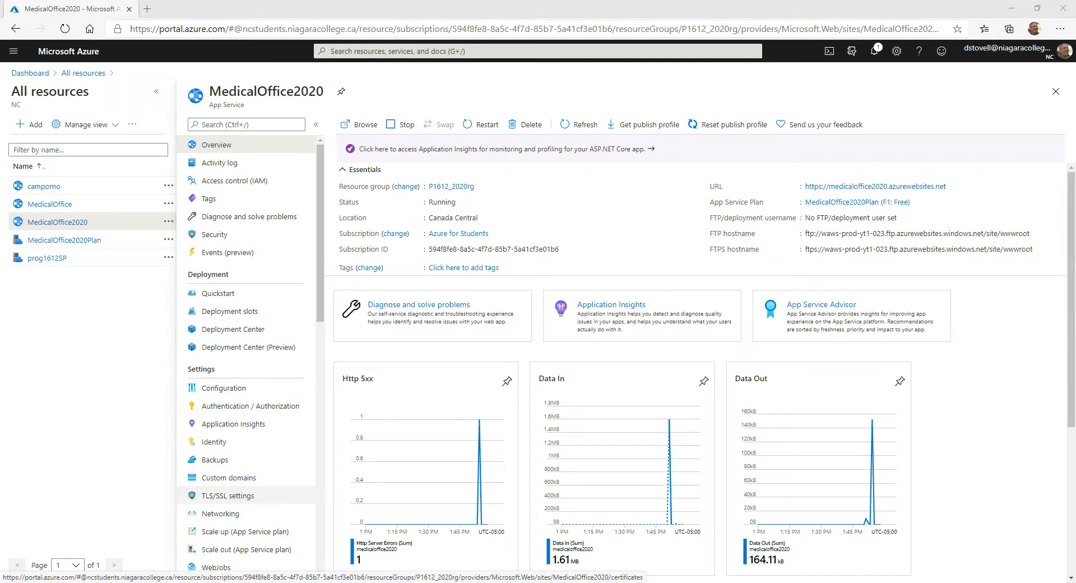
{"action": "left_click", "coordinate": [230, 495]}
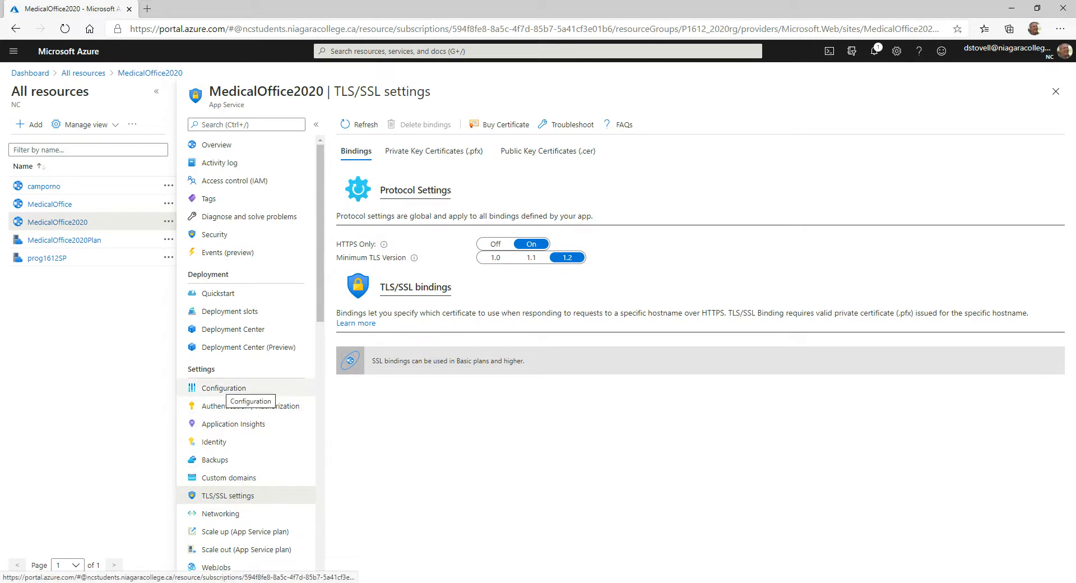
{"action": "left_click", "coordinate": [224, 387]}
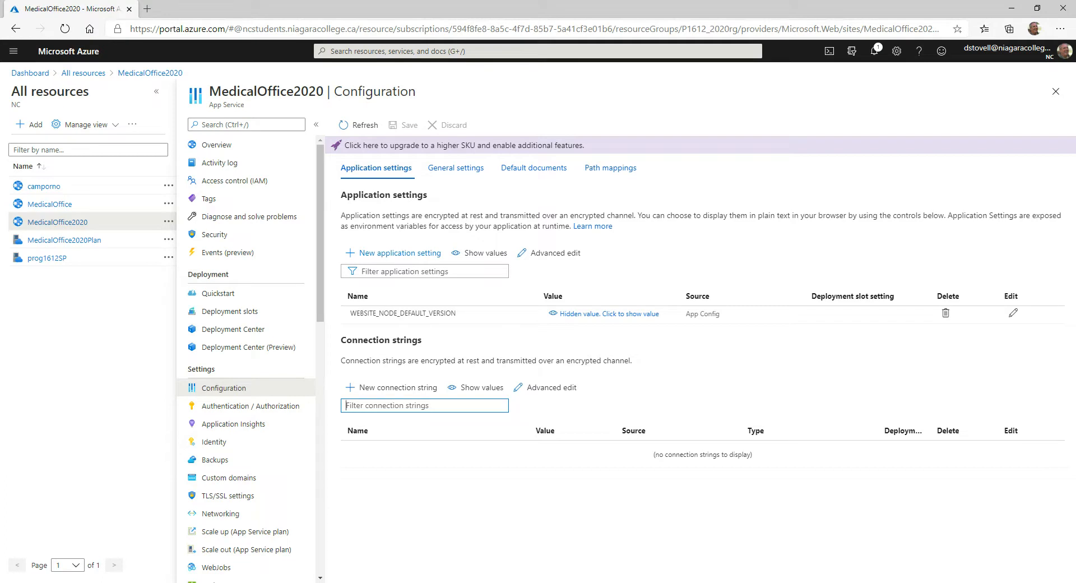
{"action": "left_click", "coordinate": [399, 253]}
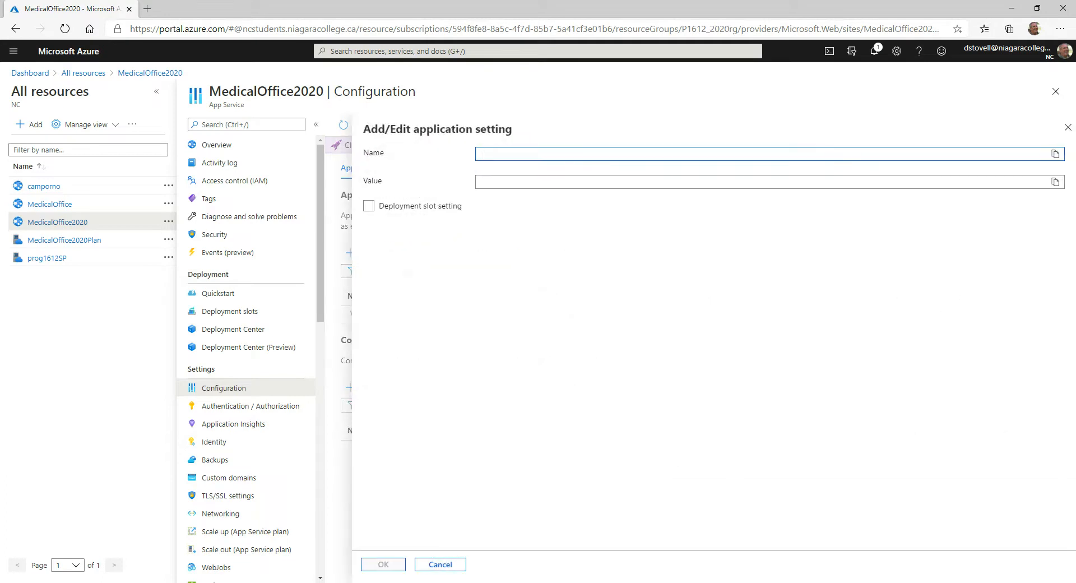
{"action": "key", "text": "alt+Tab"}
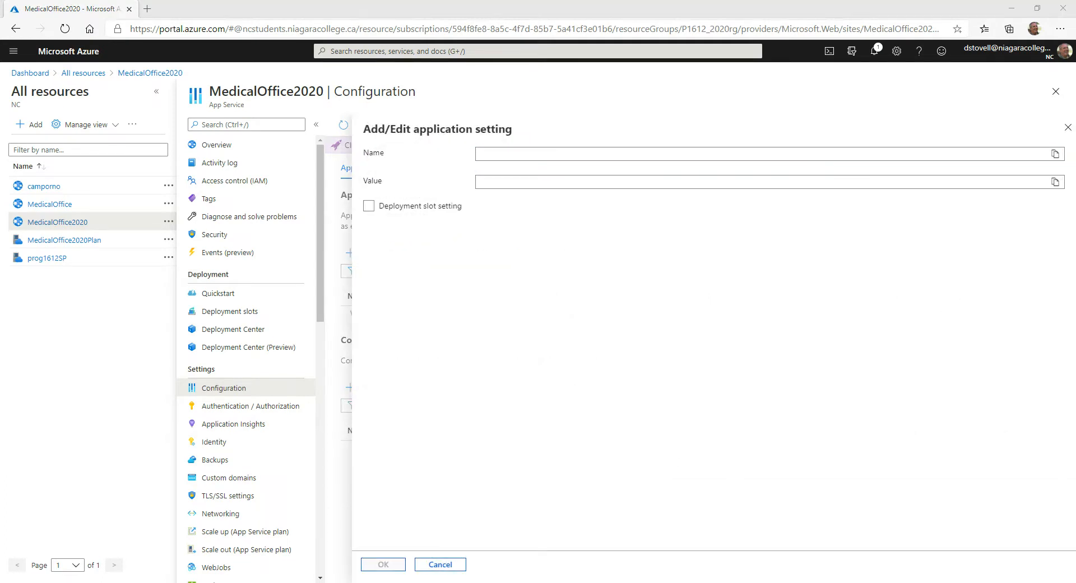
{"action": "key", "text": "alt+Tab"}
{"action": "type", "text": "ASPNETCORE_ENVIRONMENT"}
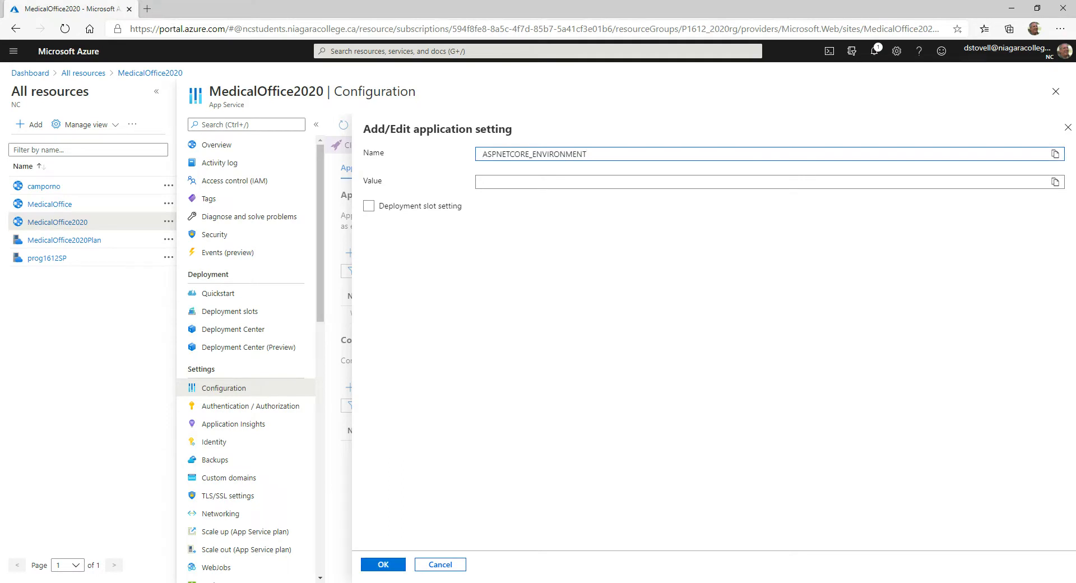
{"action": "key", "text": "alt+Tab"}
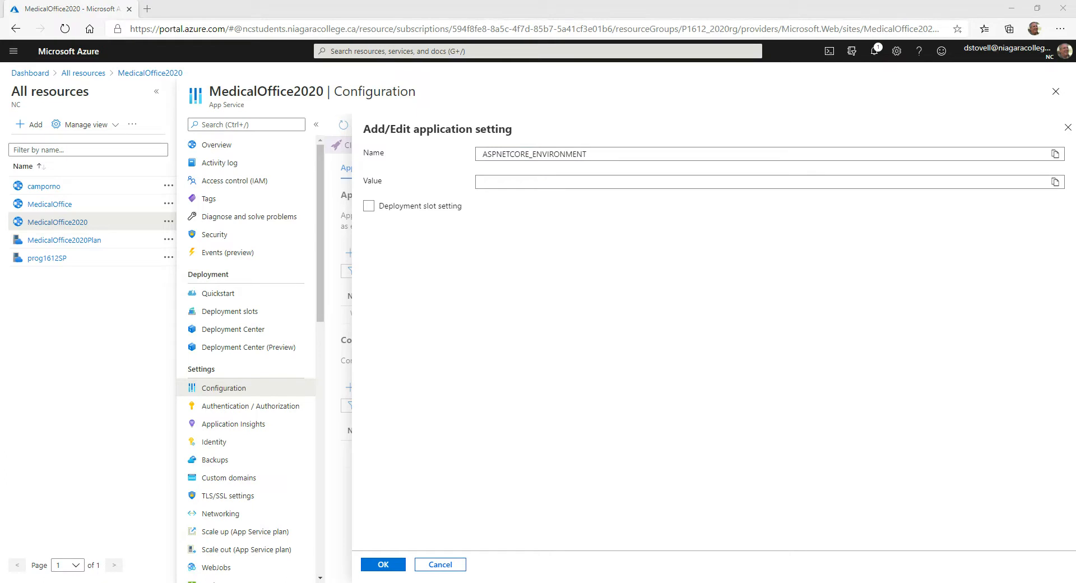
{"action": "key", "text": "alt+Tab"}
{"action": "type", "text": "Development"}
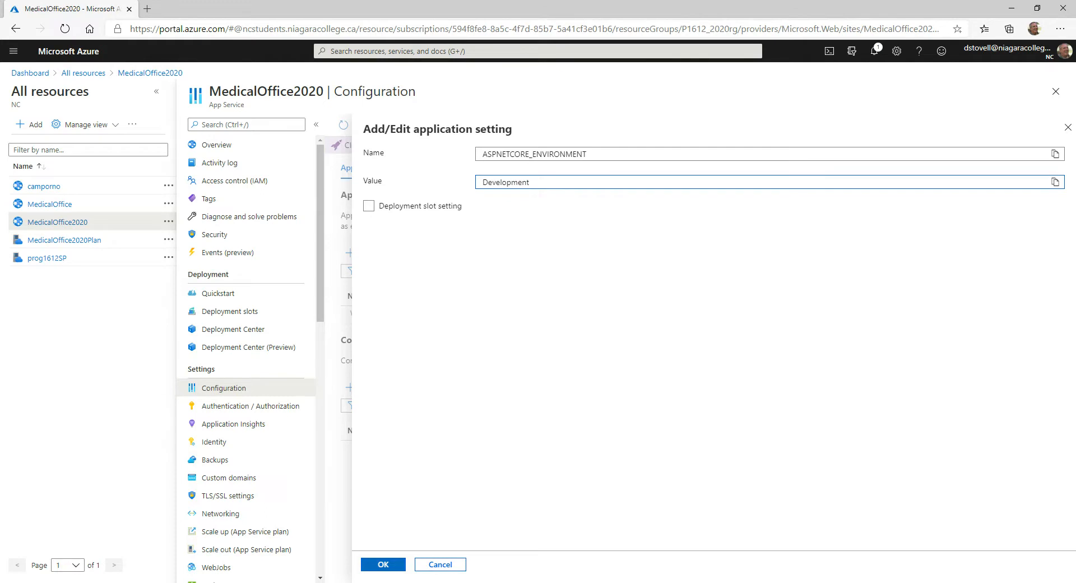
{"action": "left_click", "coordinate": [384, 565]}
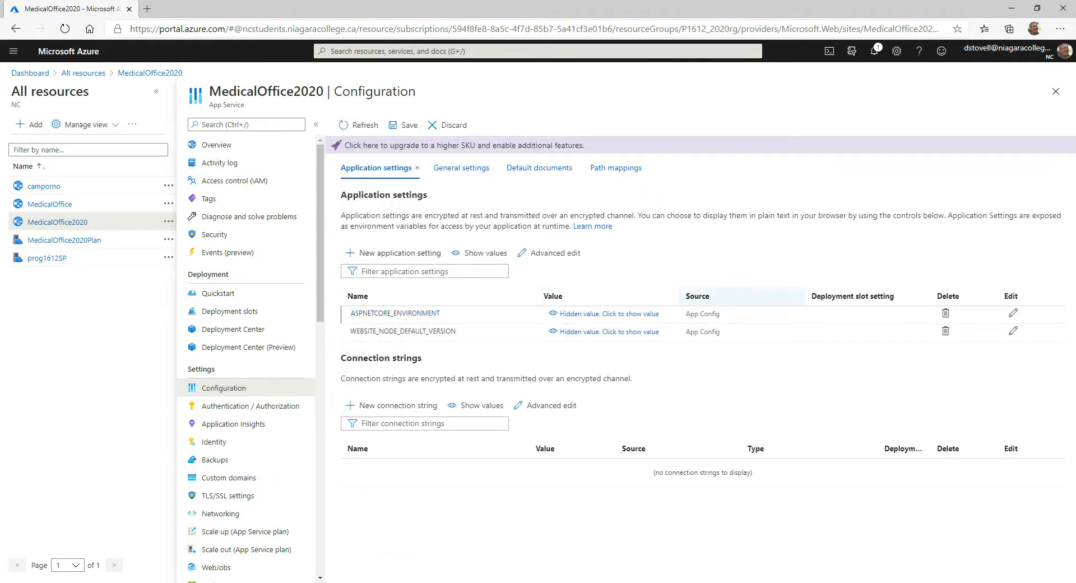
{"action": "left_click", "coordinate": [359, 125]}
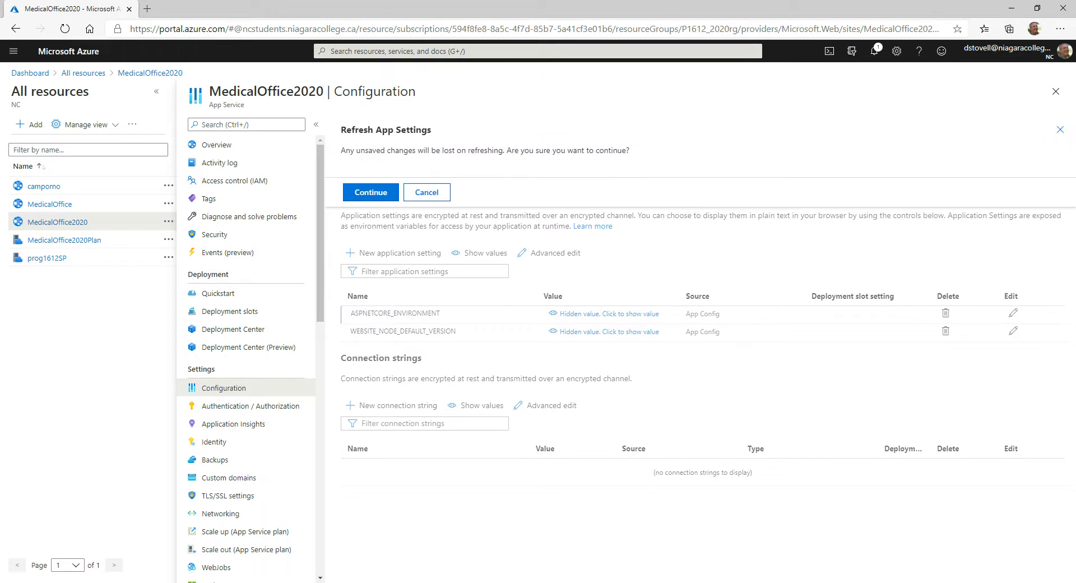
{"action": "left_click", "coordinate": [371, 192]}
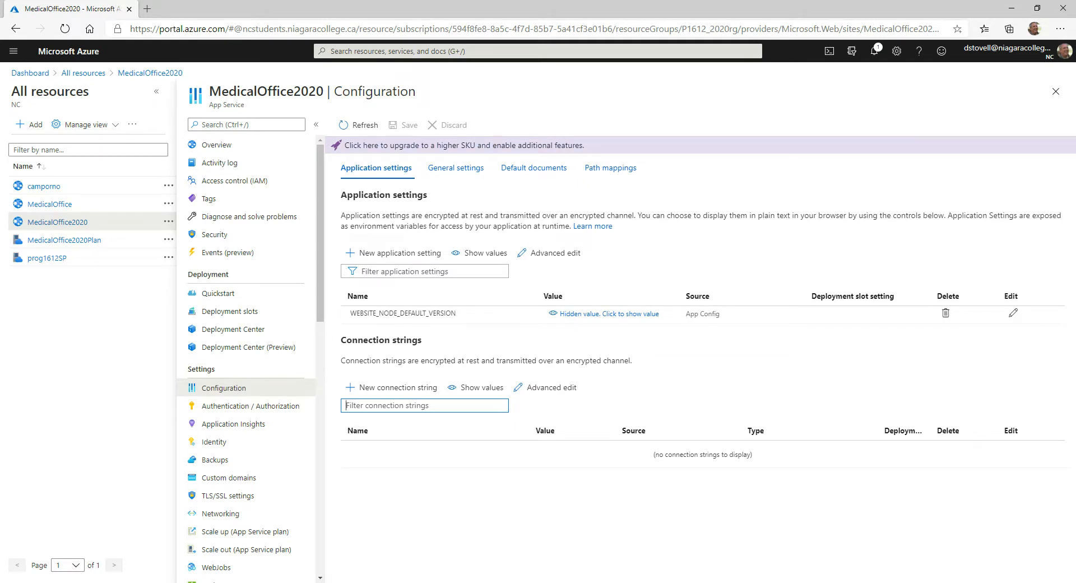
Add an application setting named ASPNETCORE_ENVIRONMENT with the value Development and save the configuration changes.
{"action": "left_click", "coordinate": [400, 253]}
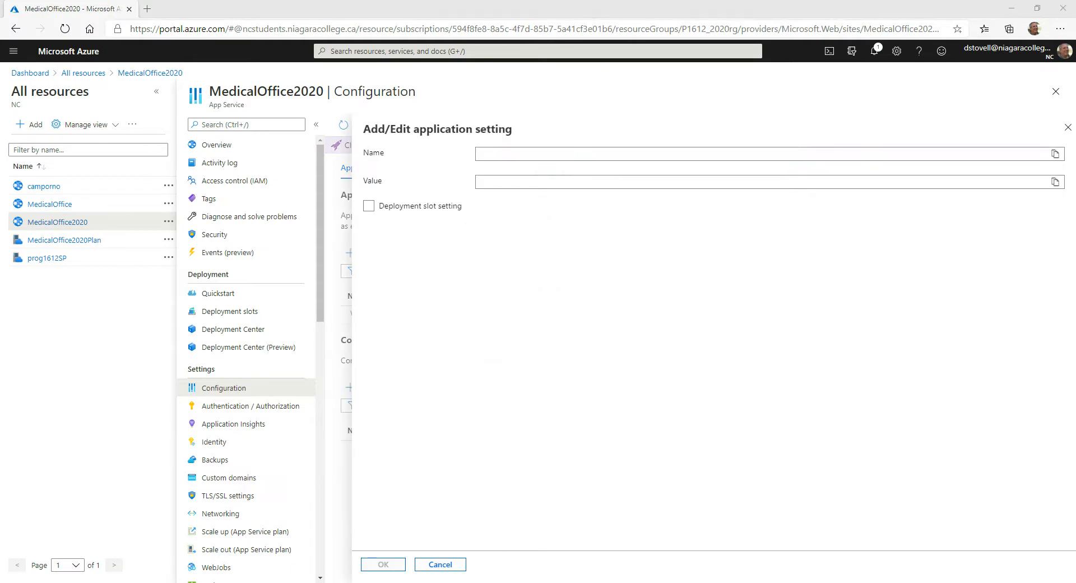
{"action": "key", "text": "alt+Tab"}
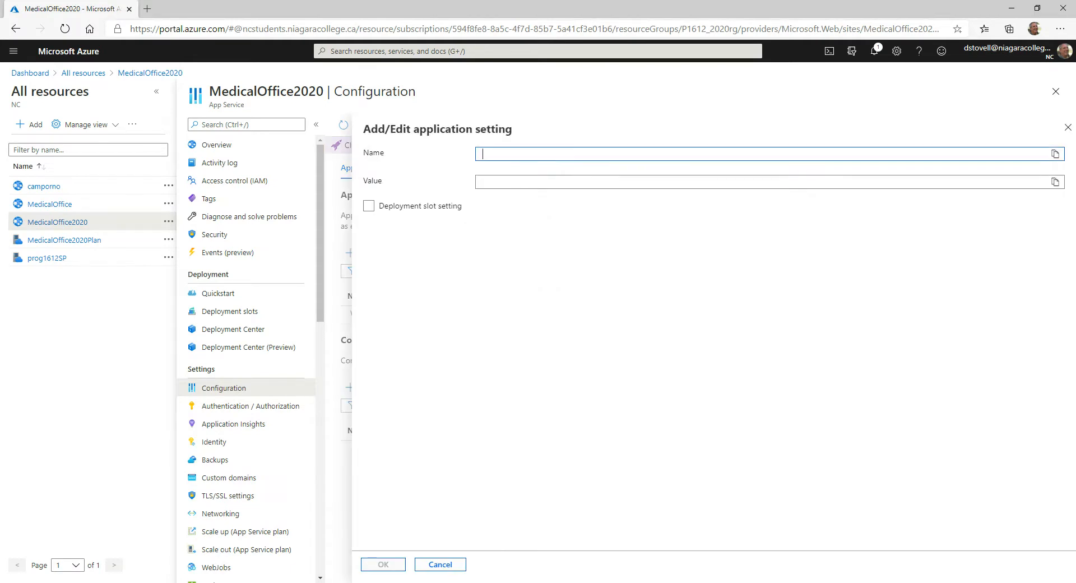
{"action": "type", "text": "ASPNETCORE_ENVIRONMENT"}
{"action": "key", "text": "alt+Tab"}
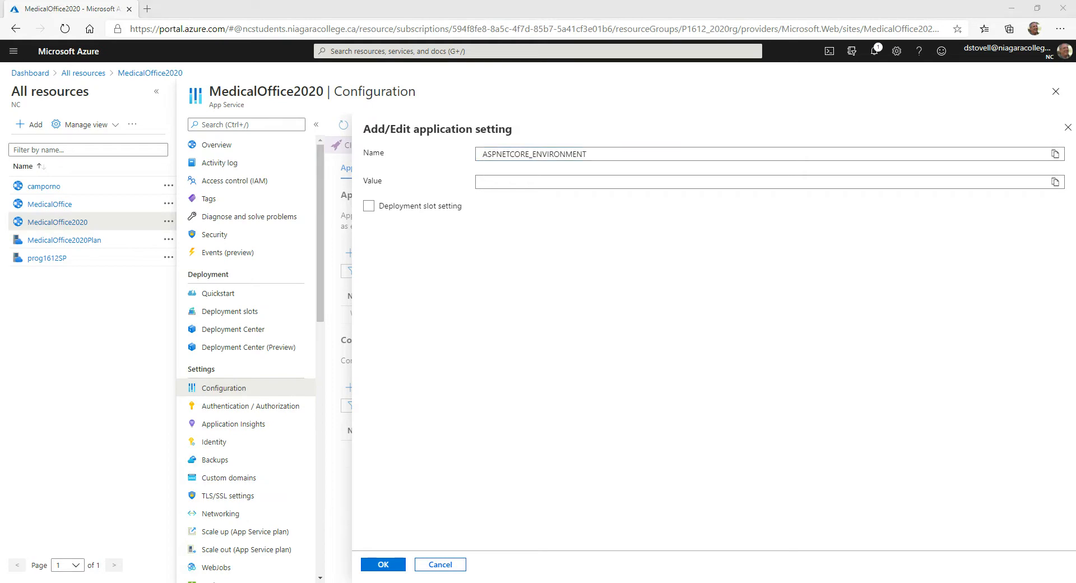
{"action": "key", "text": "alt+Tab"}
{"action": "type", "text": "Development"}
{"action": "key", "text": "Return"}
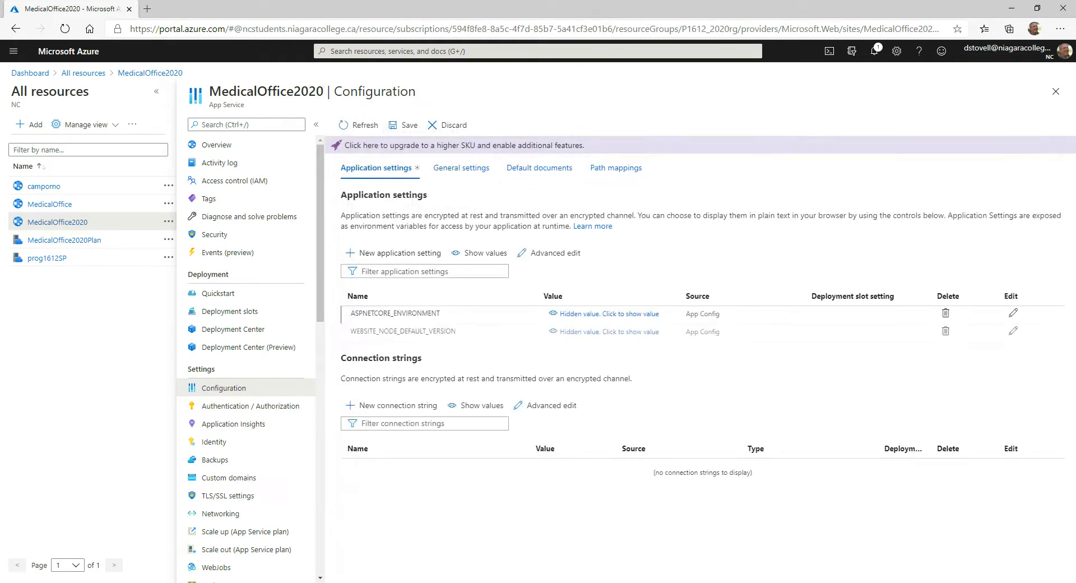
{"action": "left_click", "coordinate": [403, 125]}
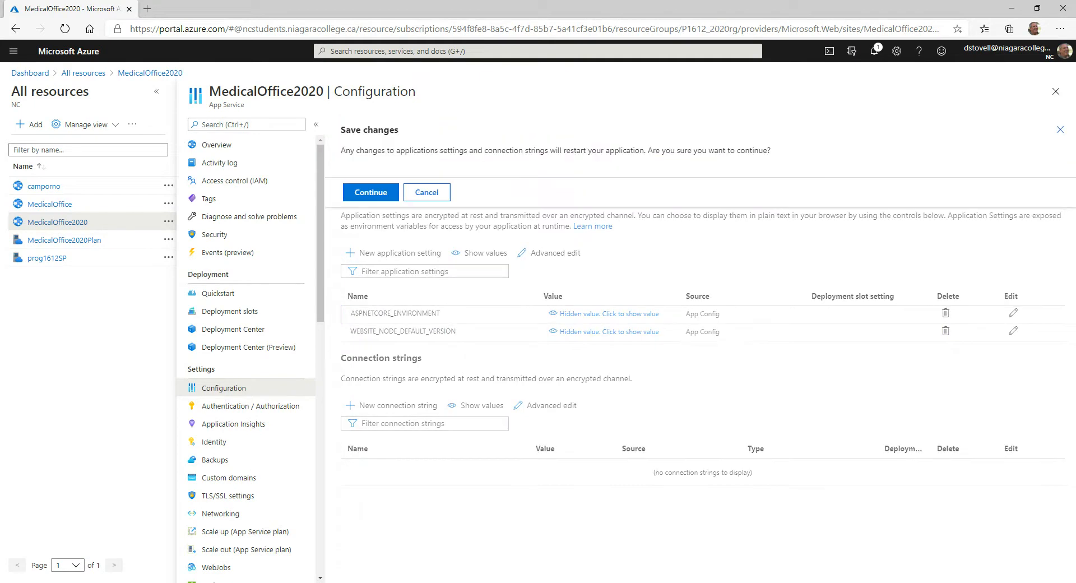
{"action": "left_click", "coordinate": [370, 192]}
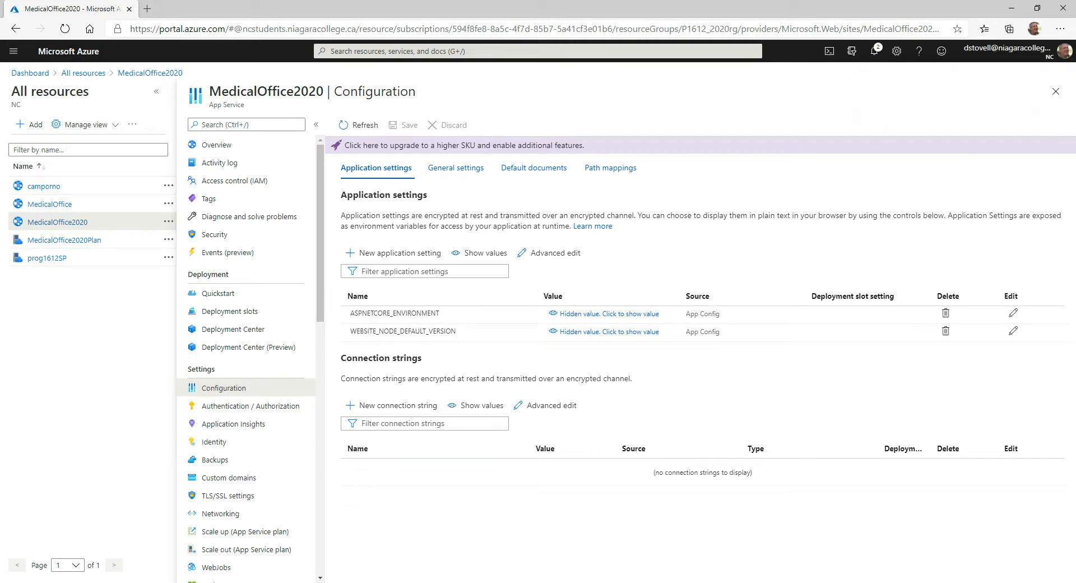
Open the live MedicalOffice2020 site from the App Service overview and try to log in with the prefilled admin account.
{"action": "left_click", "coordinate": [217, 145]}
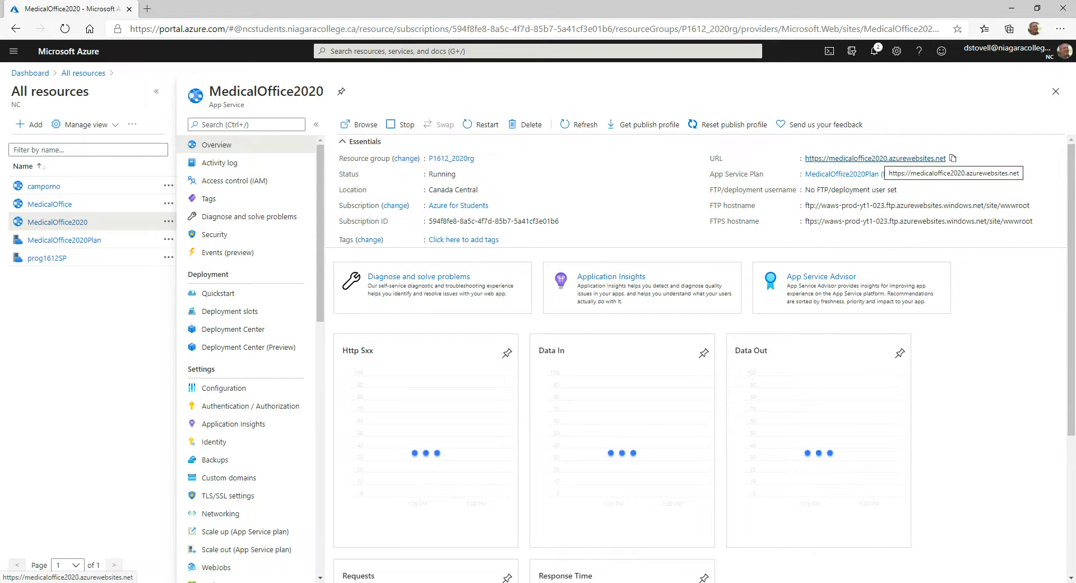
{"action": "left_click", "coordinate": [875, 159]}
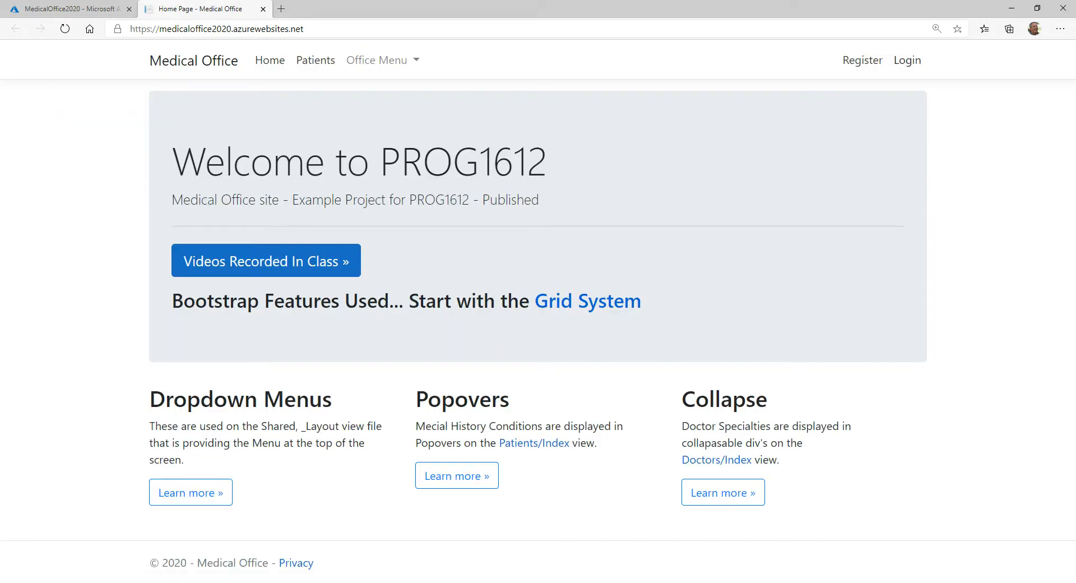
{"action": "left_click", "coordinate": [908, 60]}
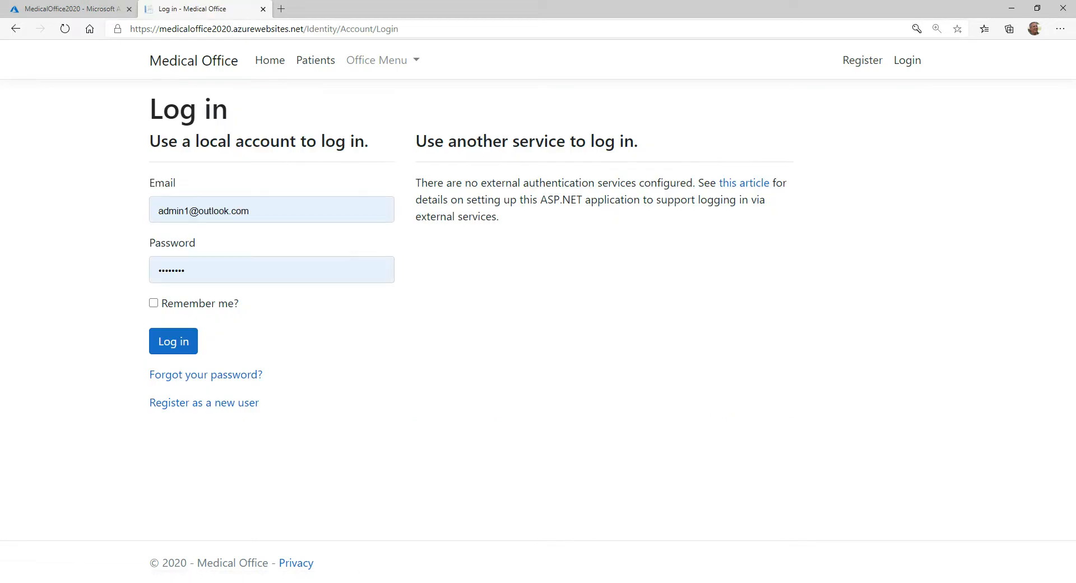
{"action": "left_click", "coordinate": [174, 341]}
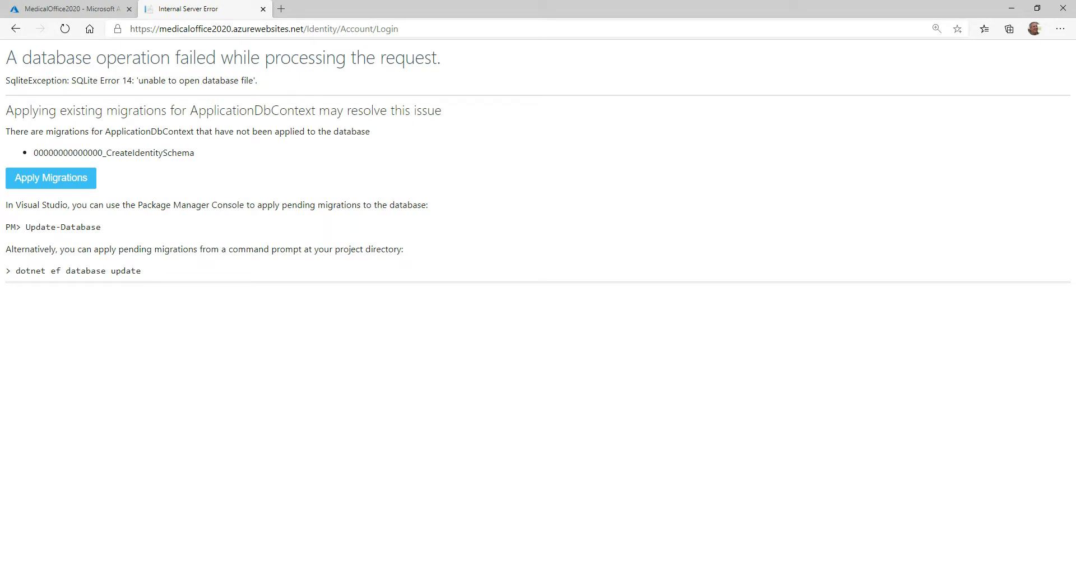
Try to apply the pending ApplicationDbContext migrations, reload the error page and examine its SQLite exception text.
{"action": "left_click", "coordinate": [51, 177]}
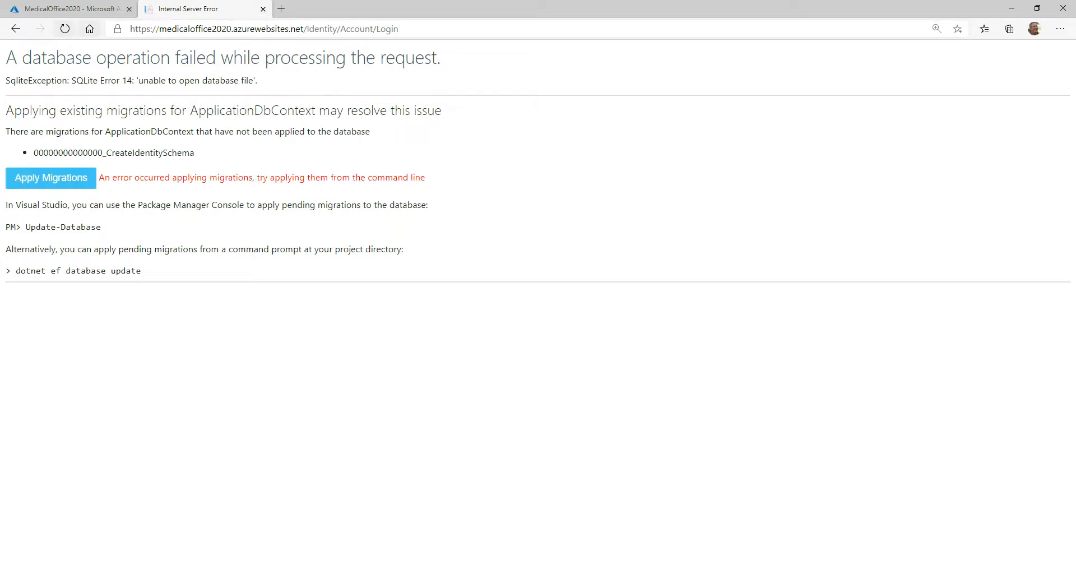
{"action": "left_click", "coordinate": [65, 28]}
{"action": "key", "text": "Return"}
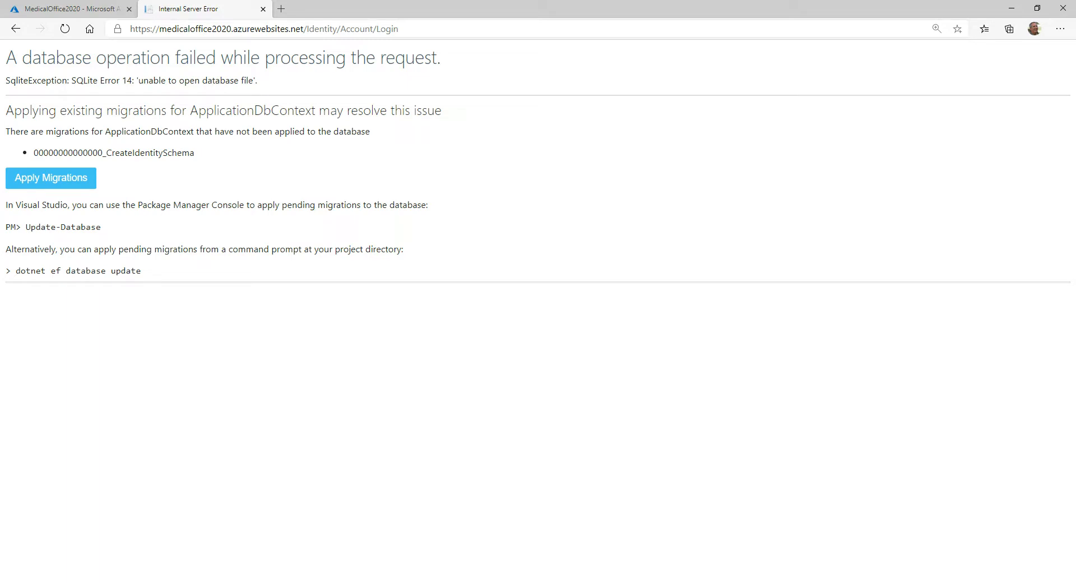
{"action": "left_click_drag", "start_coordinate": [148, 80], "coordinate": [258, 80]}
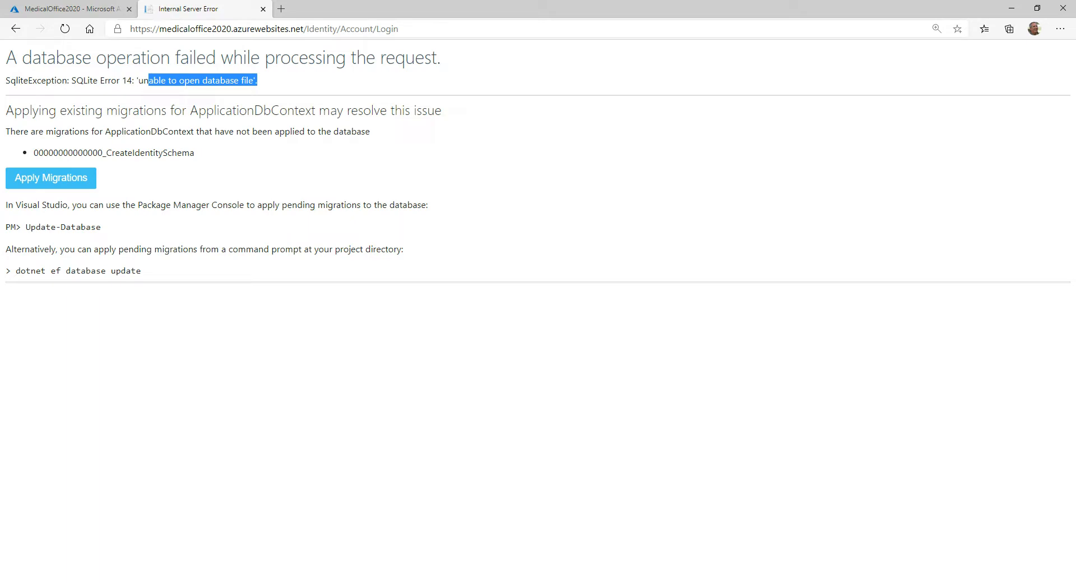
{"action": "left_click", "coordinate": [257, 82]}
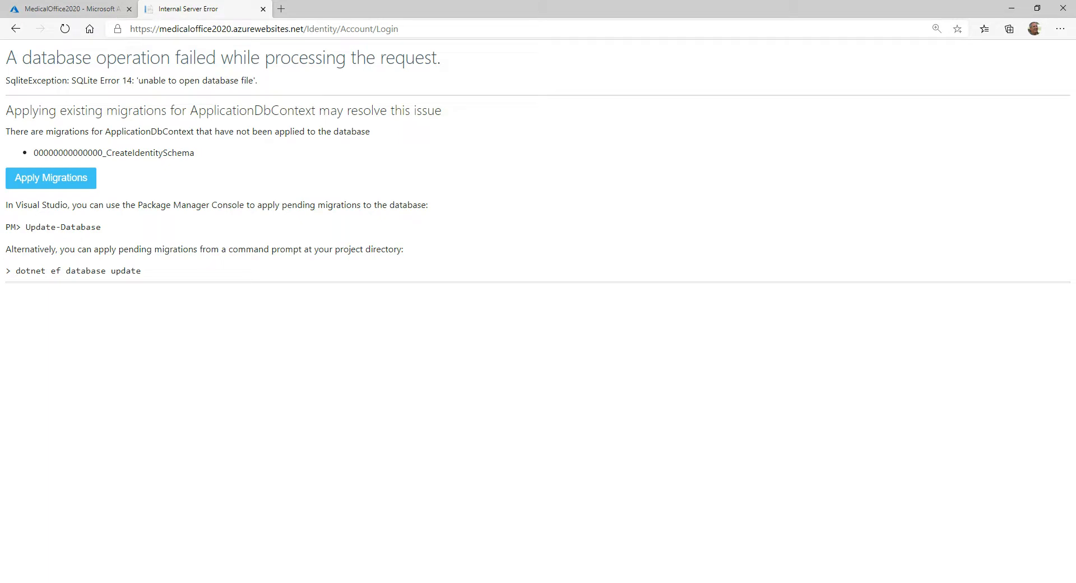
Switch to Visual Studio and remove the ./Data/ folder from DefaultConnection in appsettings.json, leaving Filename=MedicalOfficeSecurity.db.
{"action": "key", "text": "alt+Tab"}
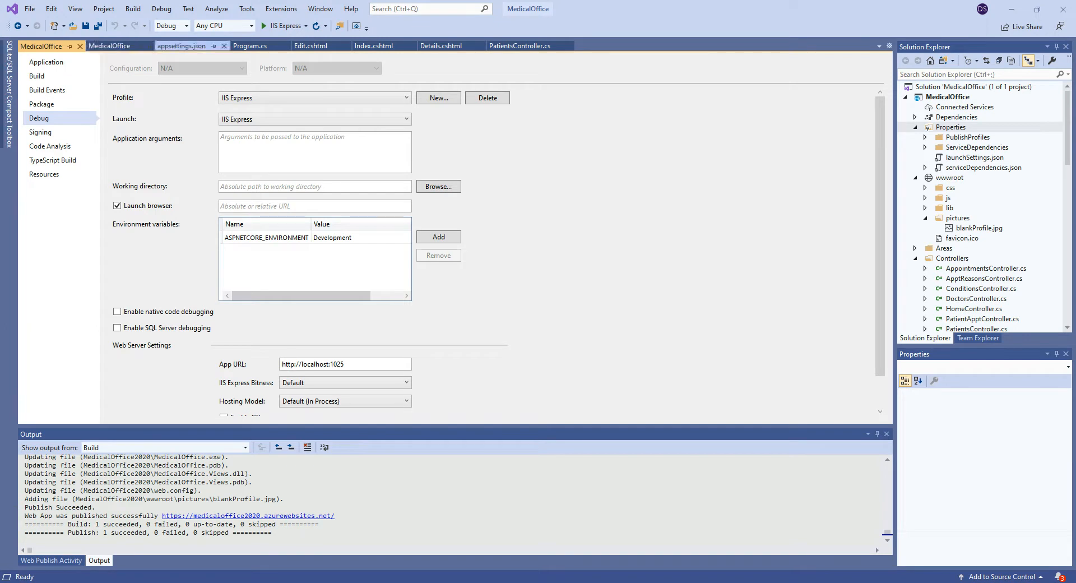
{"action": "left_click", "coordinate": [181, 46]}
{"action": "left_click", "coordinate": [385, 181]}
{"action": "key", "text": "Delete"}
{"action": "key", "text": "Delete"}
{"action": "key", "text": "Delete"}
{"action": "key", "text": "Delete"}
{"action": "key", "text": "Delete"}
{"action": "key", "text": "Delete"}
{"action": "key", "text": "Delete"}
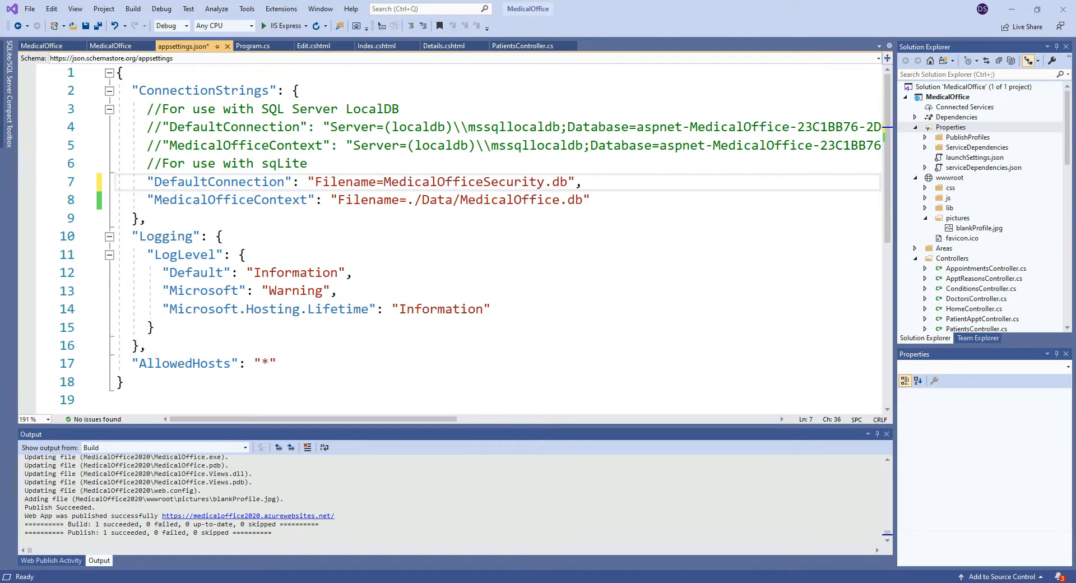
Remove the ./Data/ folder from the MedicalOfficeContext connection string, leaving Filename=MedicalOffice.db, and save appsettings.json.
{"action": "left_click", "coordinate": [408, 199]}
{"action": "key", "text": "Delete"}
{"action": "key", "text": "Delete"}
{"action": "key", "text": "Delete"}
{"action": "key", "text": "Delete"}
{"action": "key", "text": "Delete"}
{"action": "key", "text": "Delete"}
{"action": "key", "text": "Delete"}
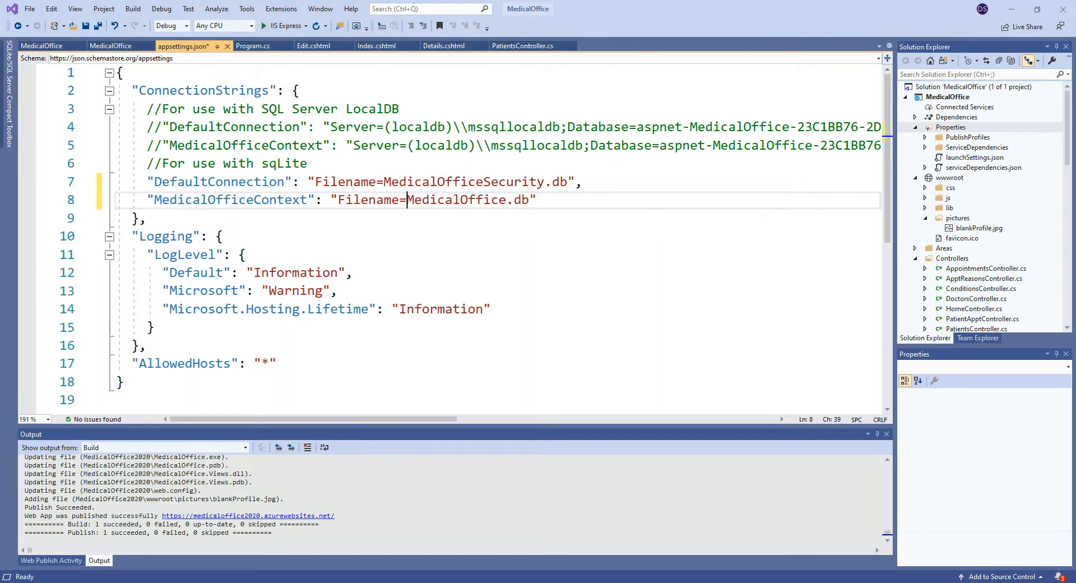
{"action": "key", "text": "ctrl+s"}
Close the project's Debug properties page and republish the project with the MedicalOffice2020 - Web Deploy profile.
{"action": "left_click", "coordinate": [43, 46]}
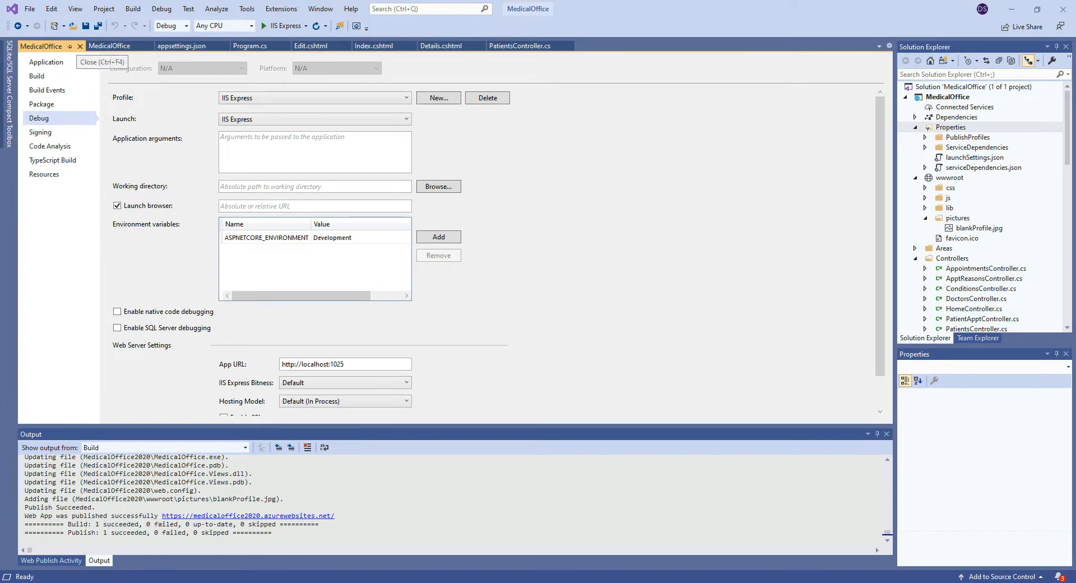
{"action": "left_click", "coordinate": [181, 45]}
{"action": "left_click", "coordinate": [43, 46]}
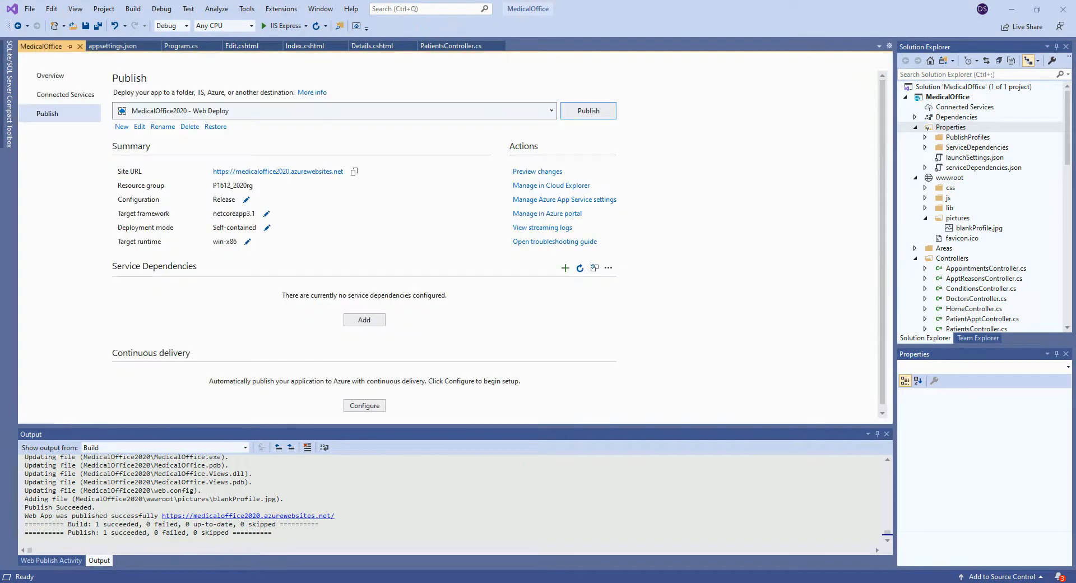
{"action": "left_click", "coordinate": [589, 110]}
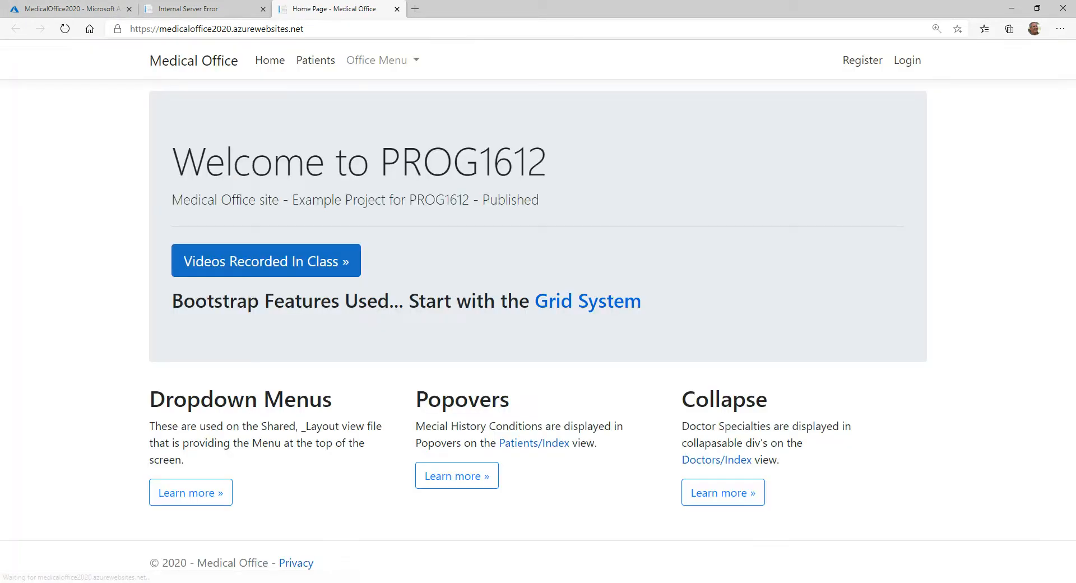
Log in to the republished site with the prefilled admin account and check the Patients and Doctors lists.
{"action": "left_click", "coordinate": [908, 61]}
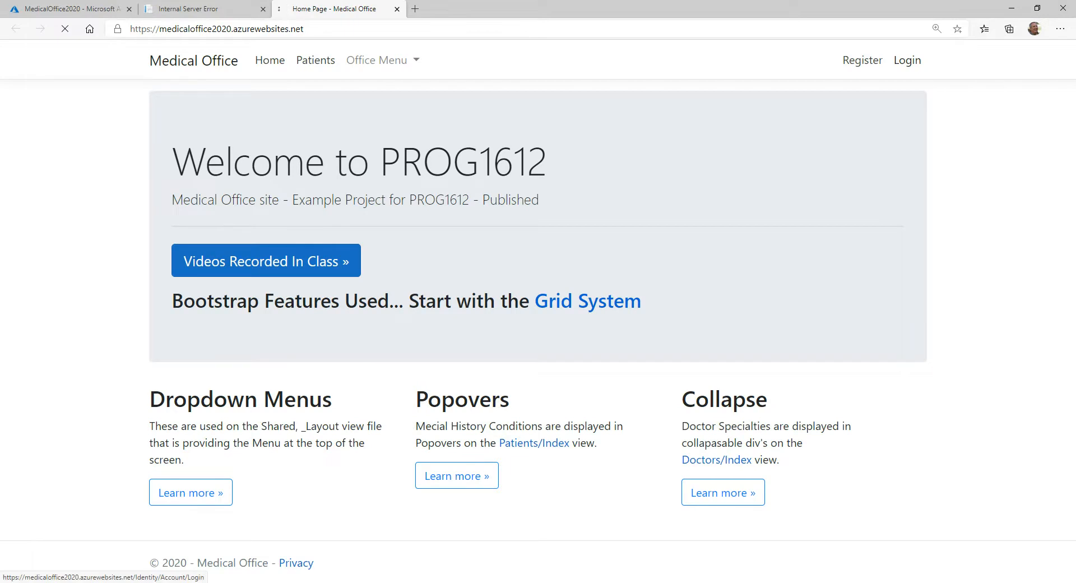
{"action": "left_click", "coordinate": [173, 341]}
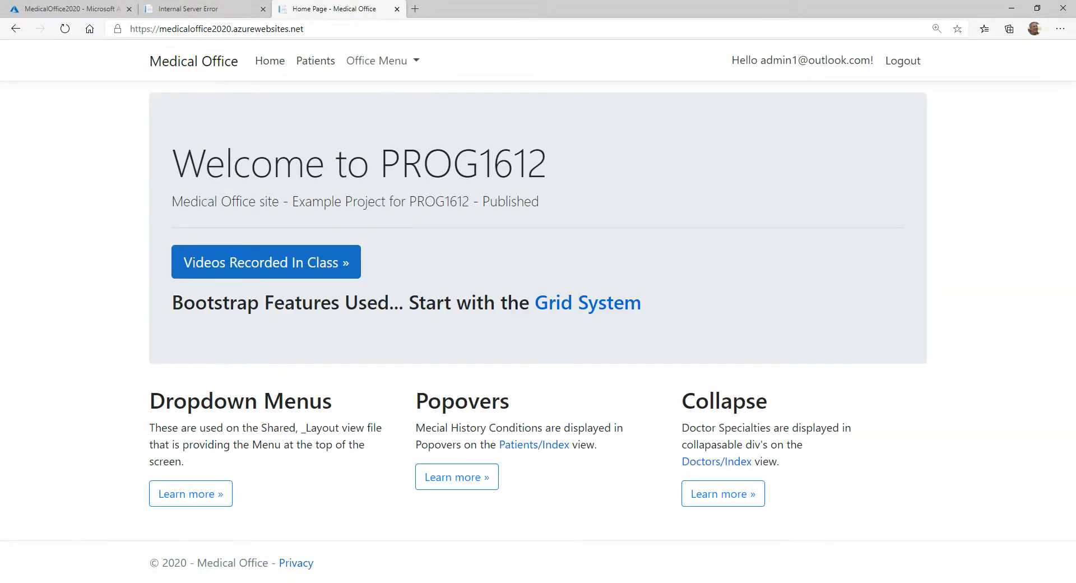
{"action": "left_click", "coordinate": [315, 60]}
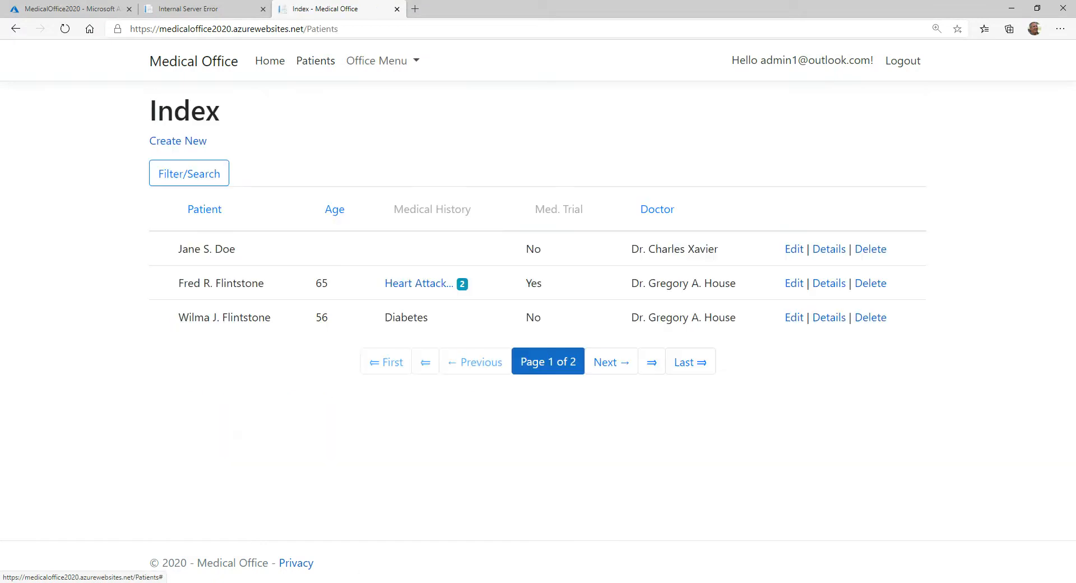
{"action": "left_click", "coordinate": [377, 61]}
{"action": "left_click", "coordinate": [392, 91]}
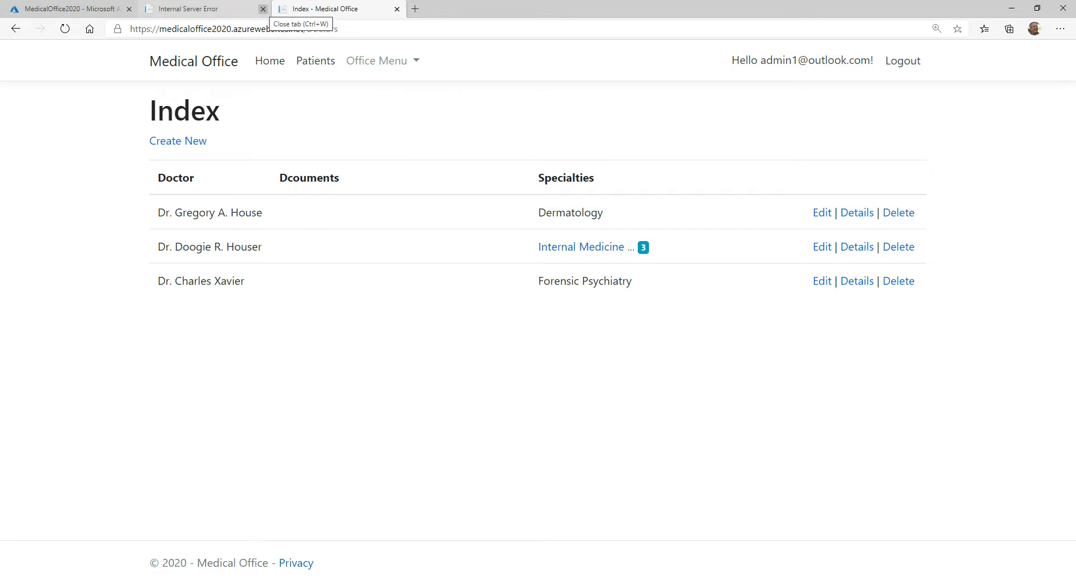
Close the old Internal Server Error page and return to the Azure portal to open the MedicalOffice2020 App Service's Configuration.
{"action": "left_click", "coordinate": [246, 9]}
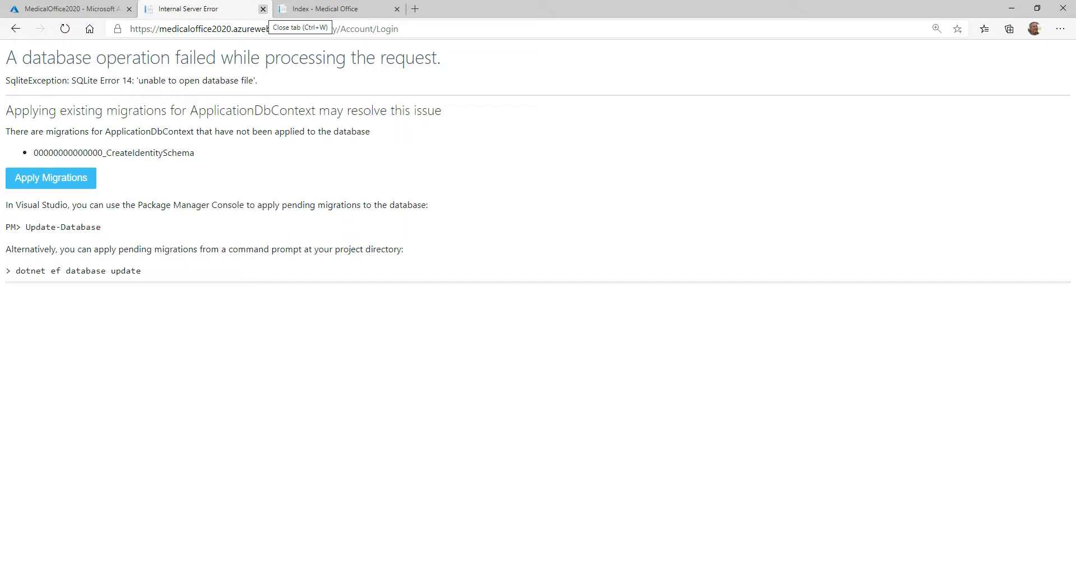
{"action": "left_click", "coordinate": [263, 9]}
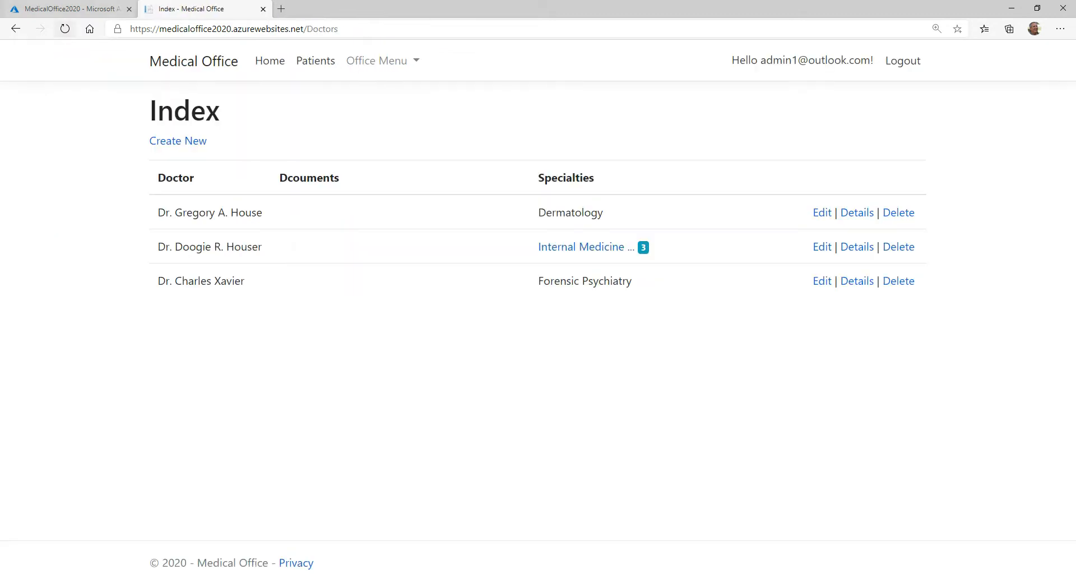
{"action": "left_click", "coordinate": [70, 9]}
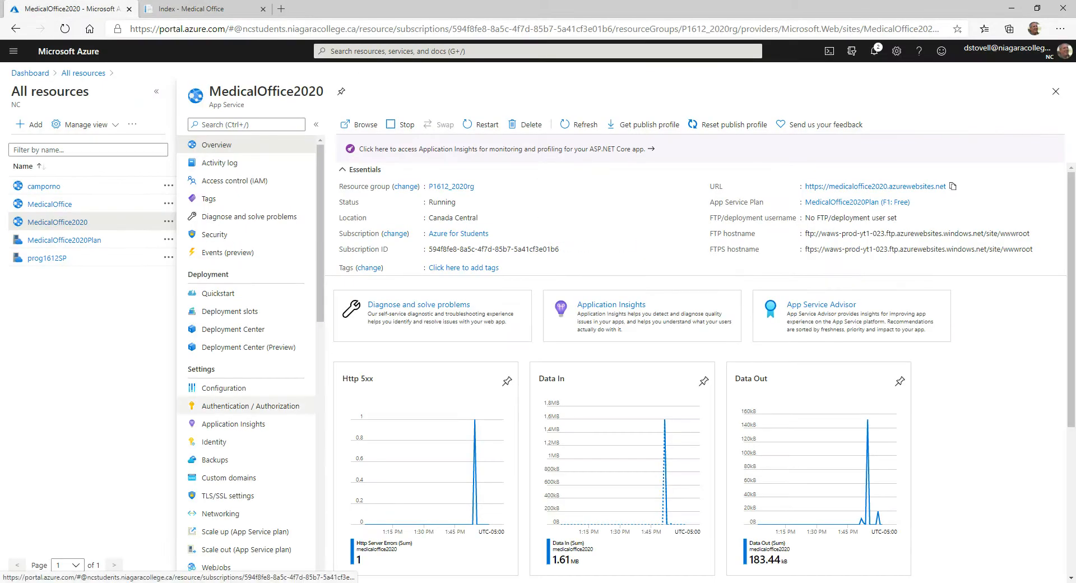
{"action": "left_click", "coordinate": [223, 388]}
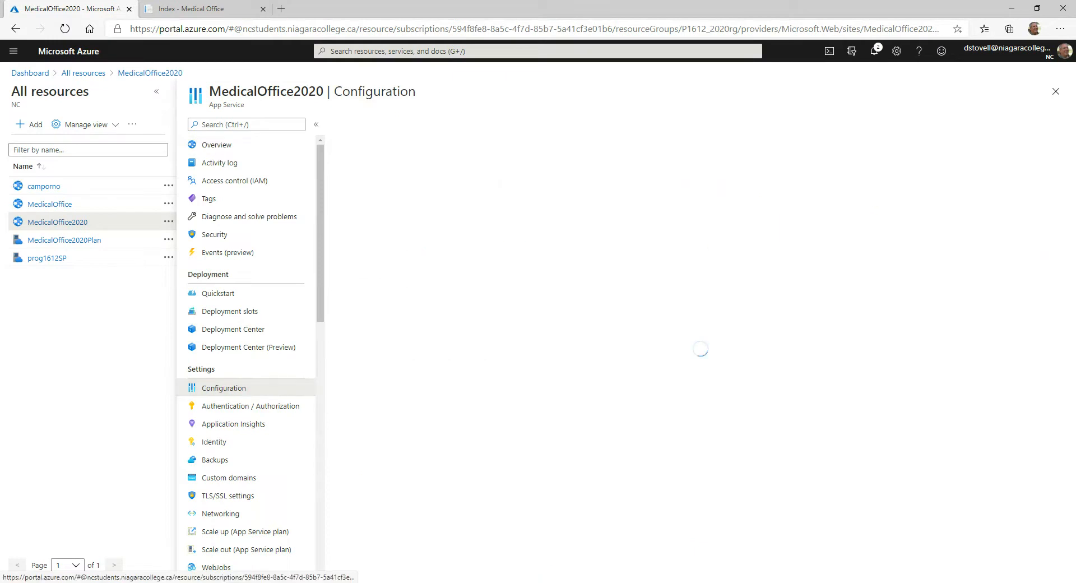